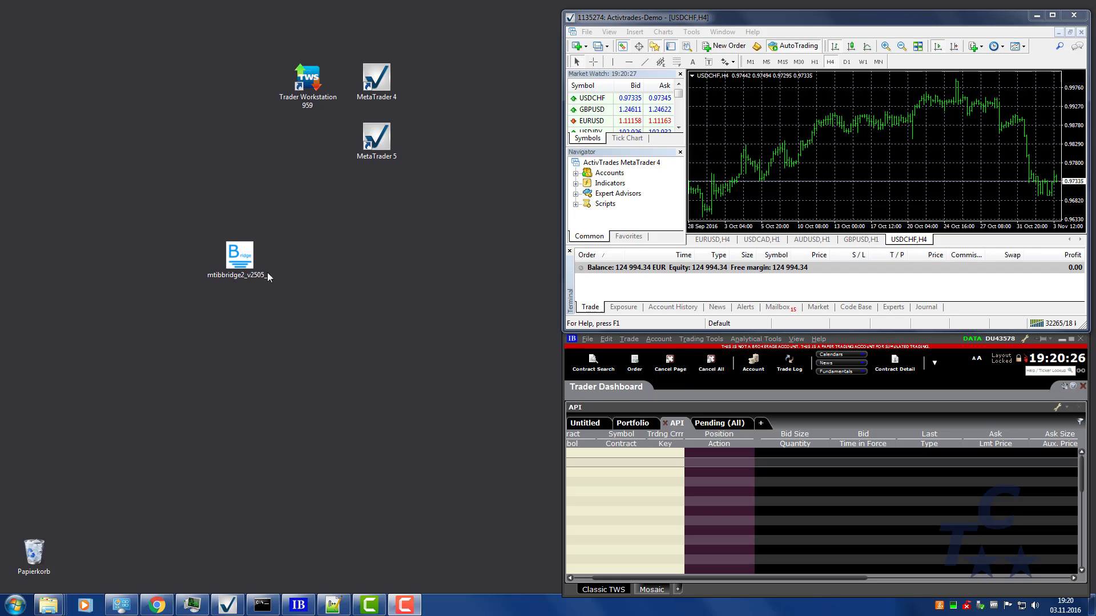
# Move the mtibbridge2_v2505_setup.exe icon beside the TWS and MetaTrader 4 desktop shortcuts
pyautogui.moveTo(242, 256); pyautogui.dragTo(288, 265)
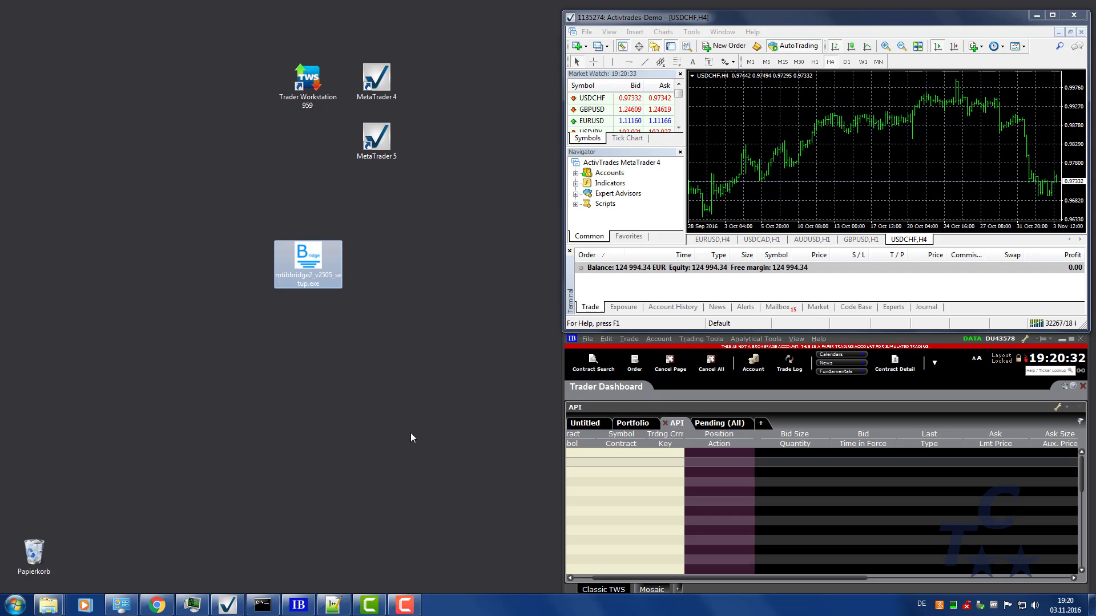
pyautogui.moveTo(793, 23)
pyautogui.mouseDown()
pyautogui.moveTo(732, 24)
pyautogui.moveTo(806, 51)
pyautogui.moveTo(793, 13)
pyautogui.mouseUp()
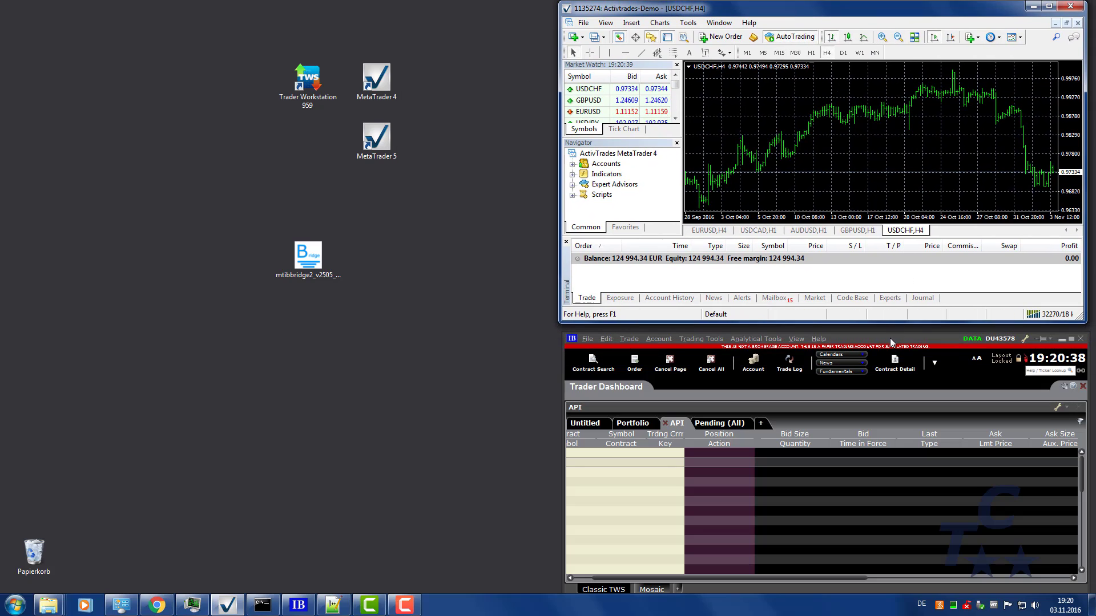
pyautogui.moveTo(889, 343)
pyautogui.mouseDown()
pyautogui.moveTo(822, 334)
pyautogui.moveTo(884, 334)
pyautogui.mouseUp()
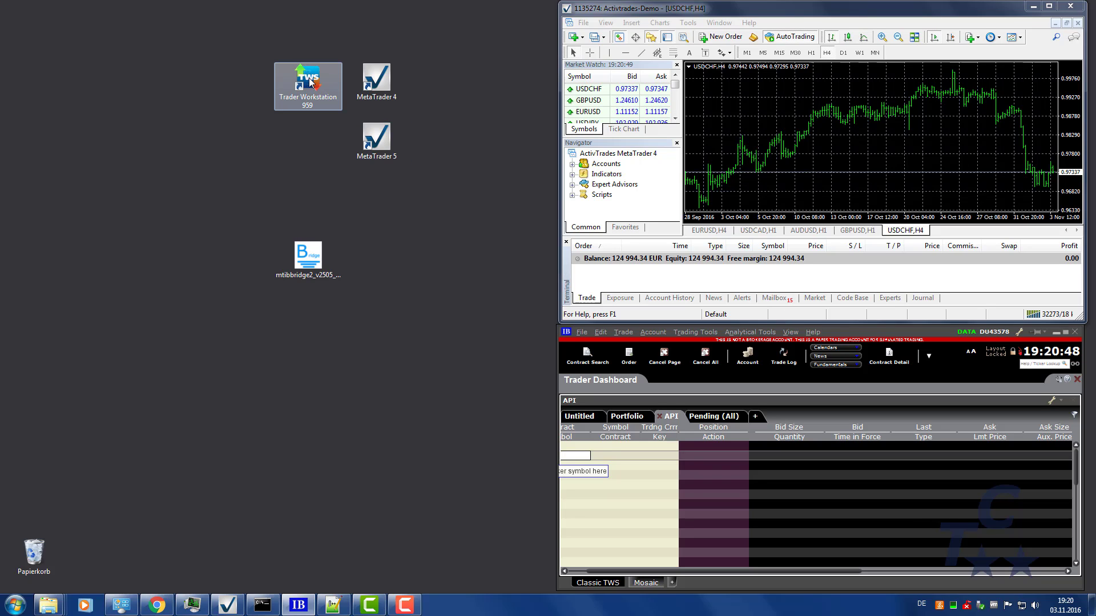
pyautogui.moveTo(315, 81)
pyautogui.mouseDown()
pyautogui.moveTo(239, 89)
pyautogui.moveTo(315, 83)
pyautogui.mouseUp()
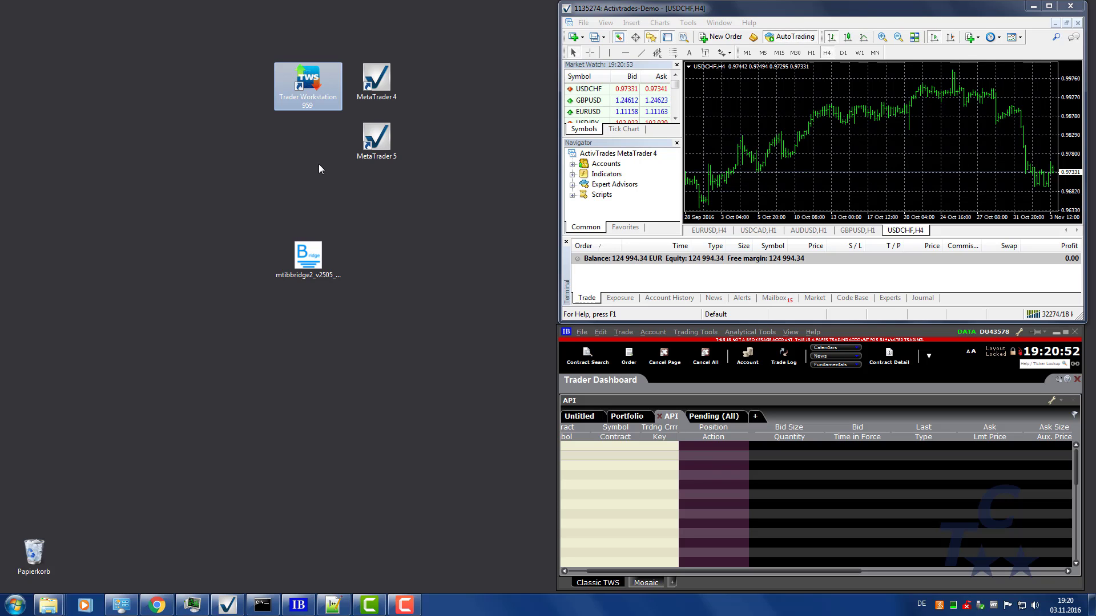
pyautogui.click(319, 165)
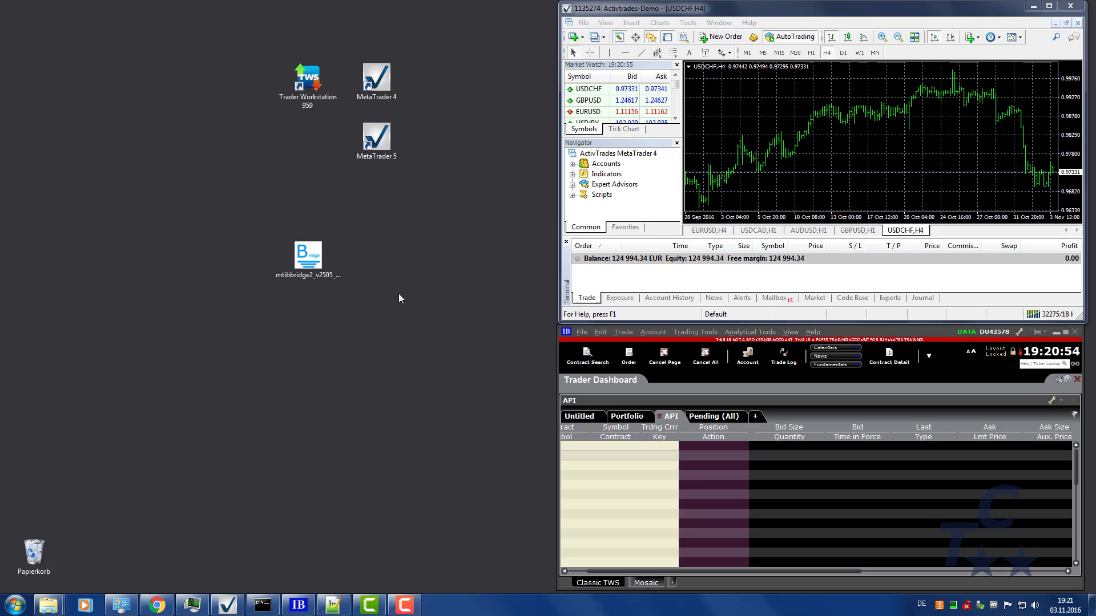
# Launch the MTIBBridge2 installer in English and accept the licence agreement
pyautogui.click(308, 255)
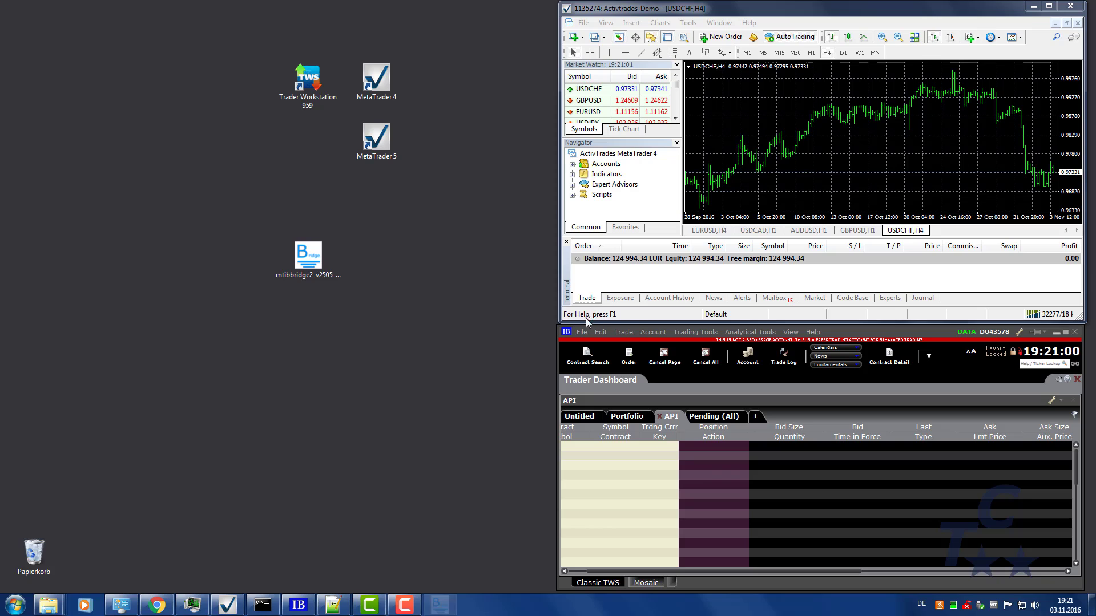
pyautogui.click(509, 306)
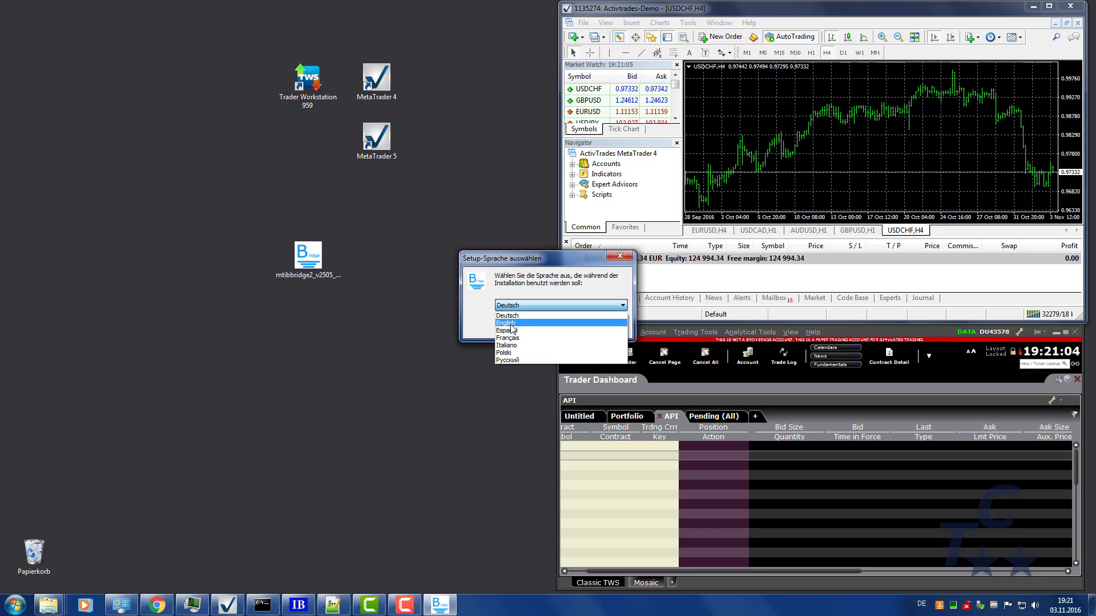
pyautogui.click(510, 323)
pyautogui.click(551, 331)
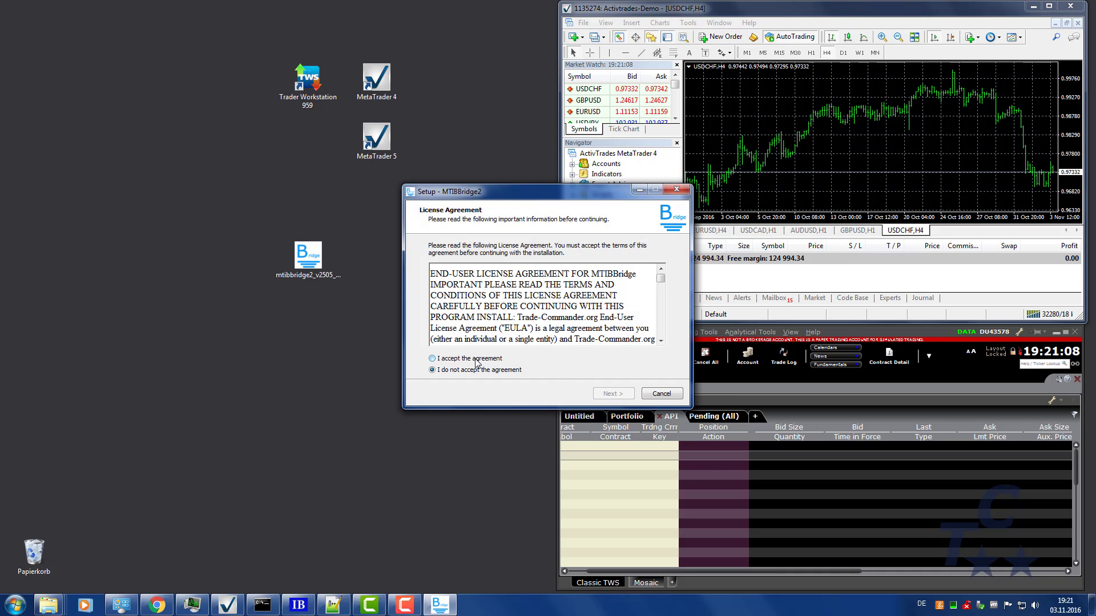
pyautogui.click(476, 359)
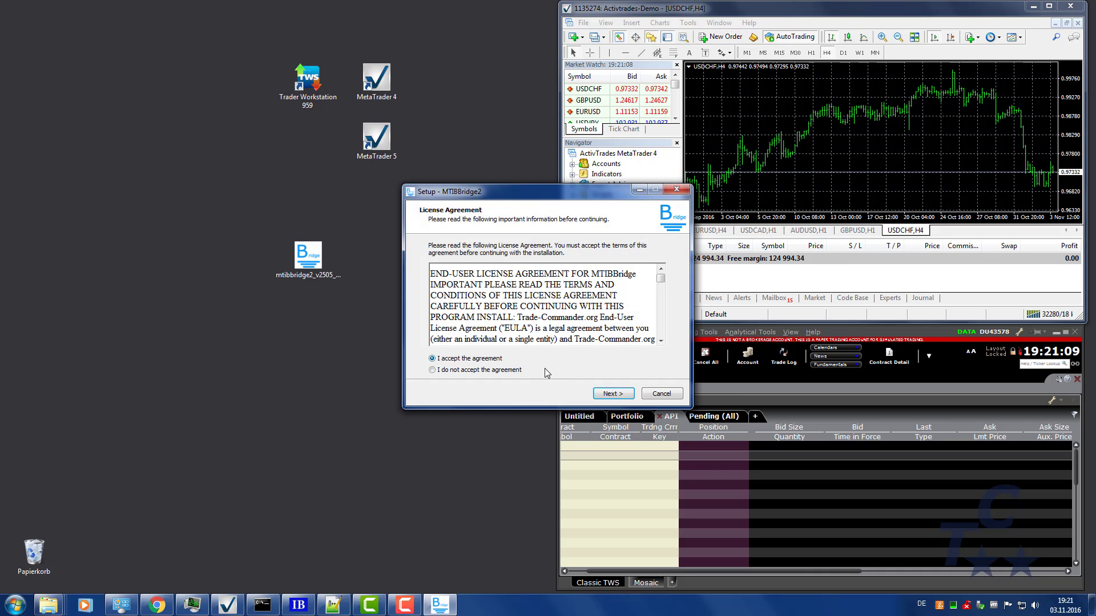
pyautogui.click(609, 394)
# Install to the default folder with an all-users desktop icon and finish the wizard
pyautogui.click(609, 394)
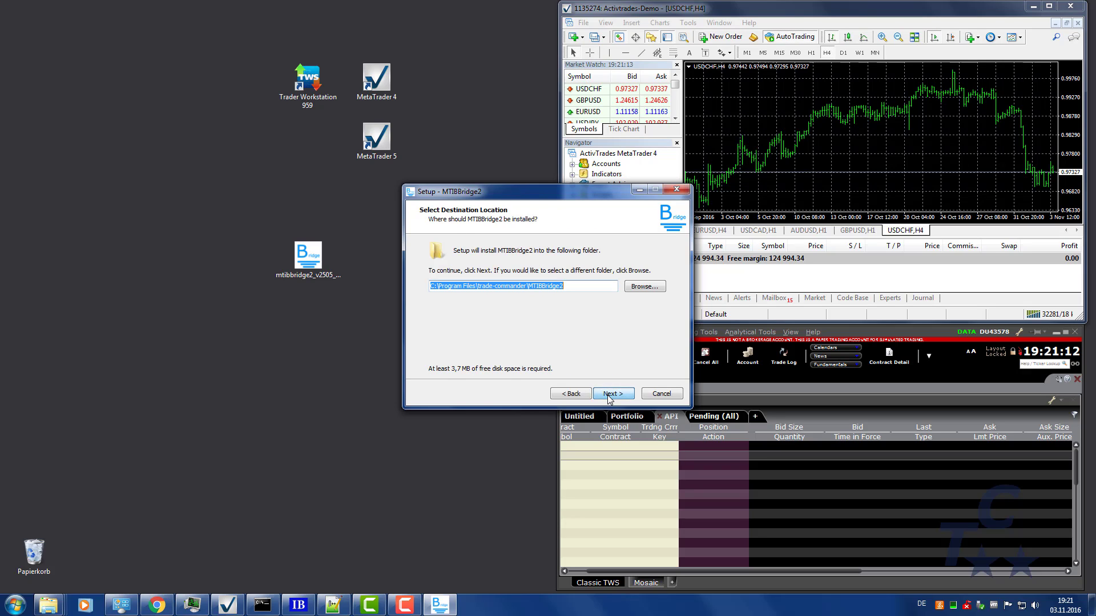
pyautogui.click(610, 393)
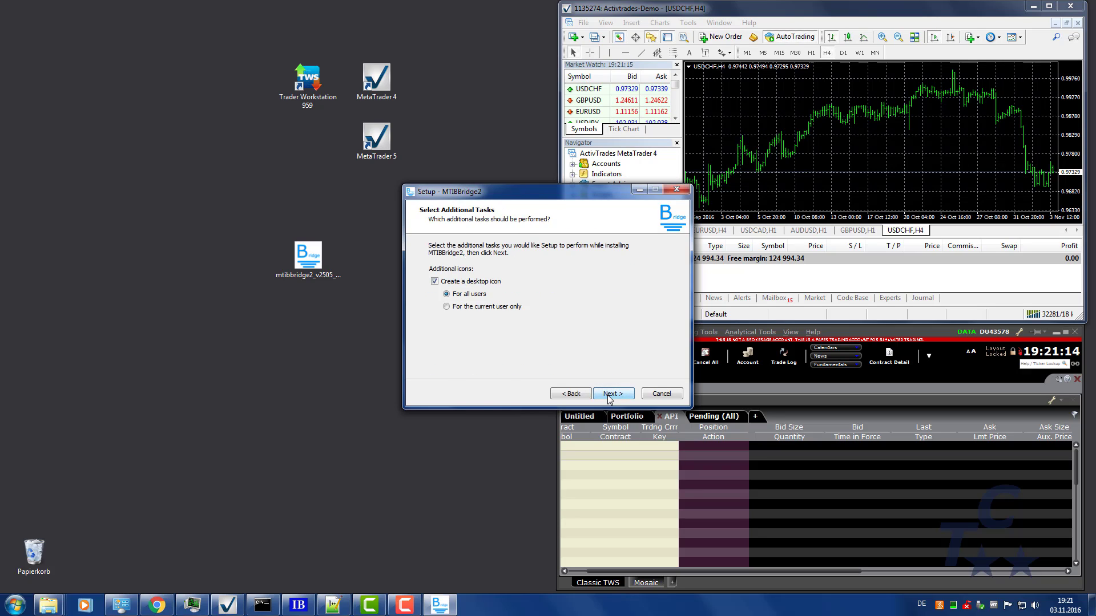
pyautogui.click(610, 394)
pyautogui.click(611, 393)
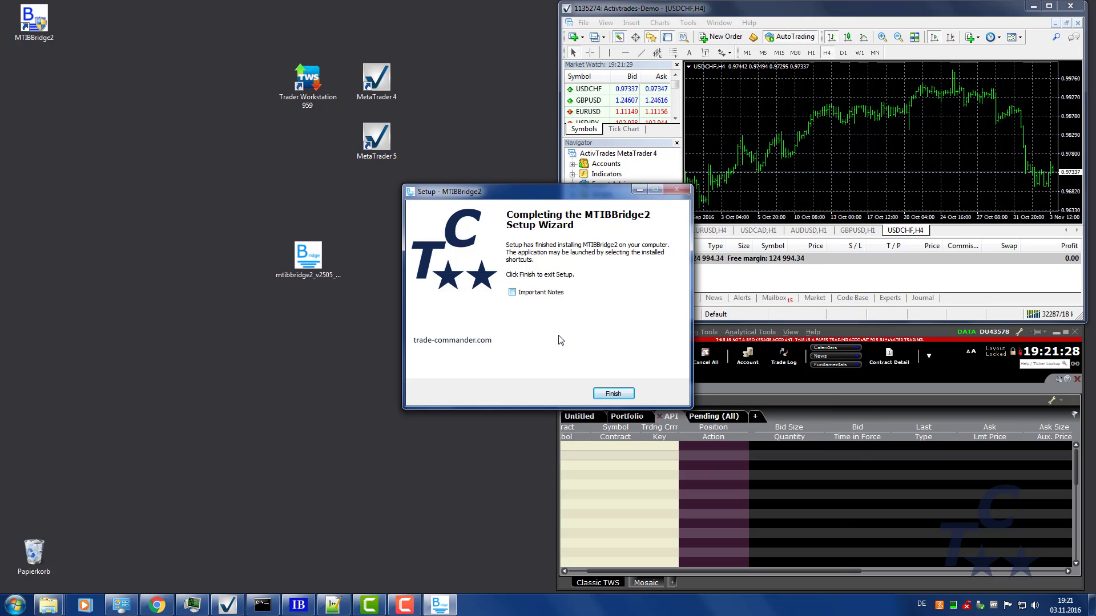
pyautogui.click(612, 394)
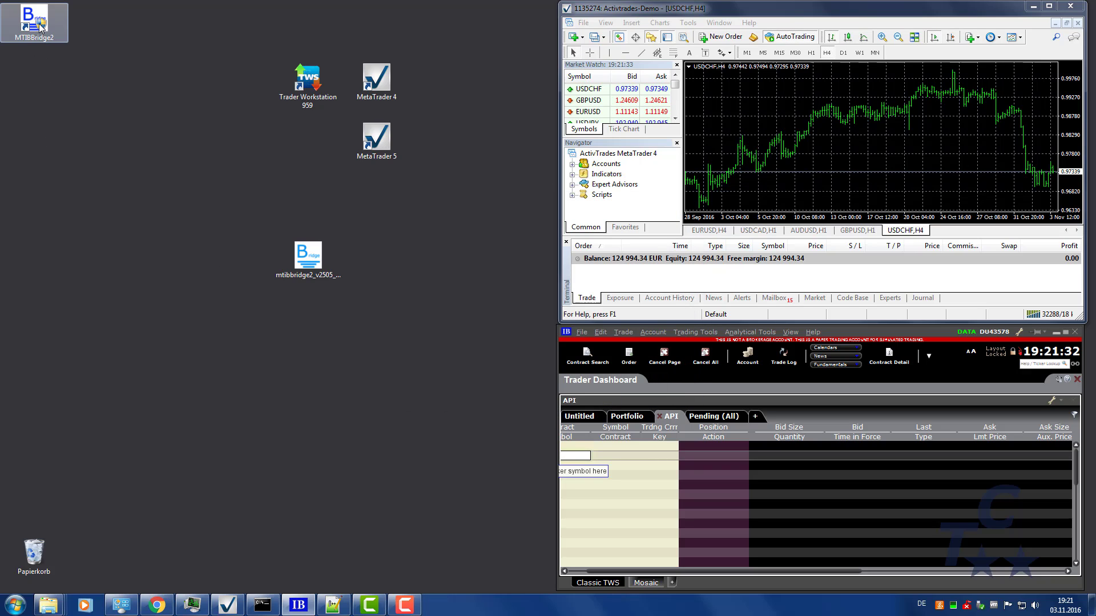
# Rearrange the desktop icons and launch MTIBBridge2 from its new desktop shortcut
pyautogui.moveTo(39, 22); pyautogui.dragTo(311, 376)
pyautogui.moveTo(313, 258); pyautogui.dragTo(73, 232)
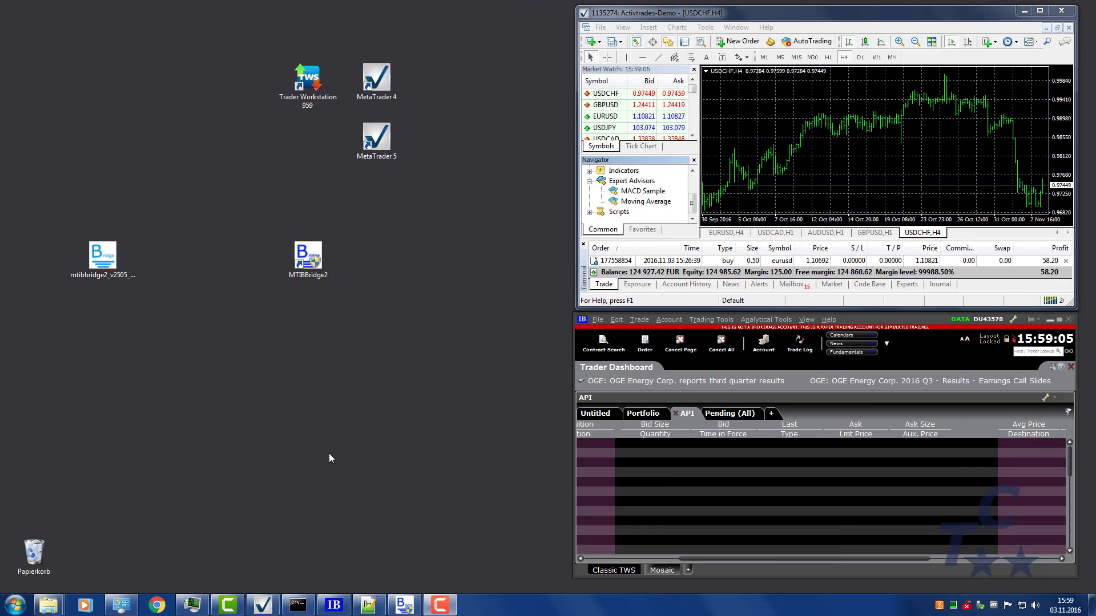
pyautogui.doubleClick(319, 262)
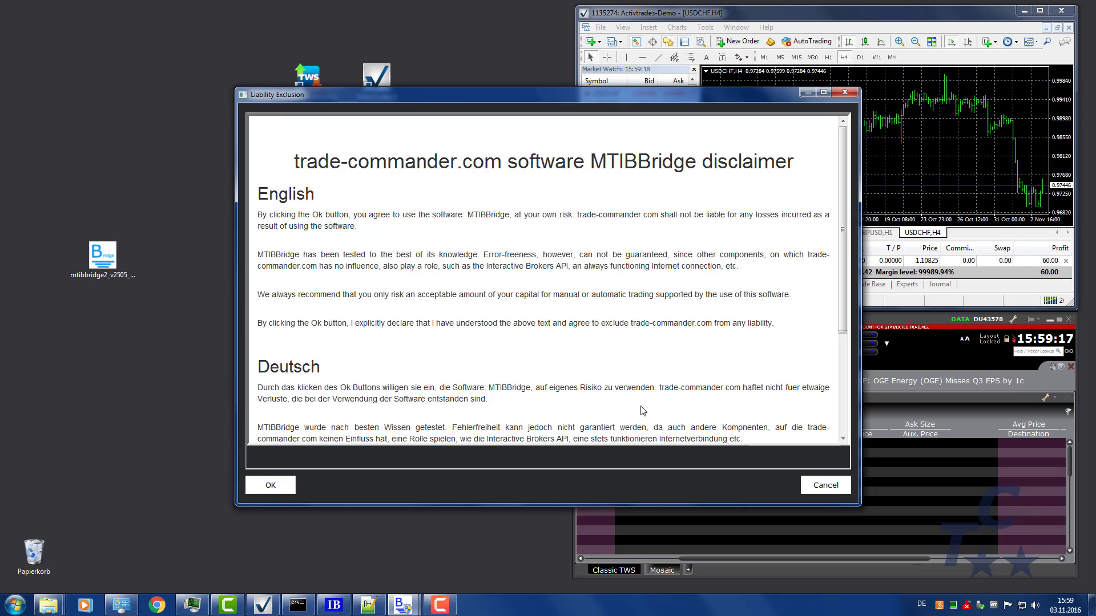
# Accept the liability disclaimer and request a demo licence using a pasted e-mail address
pyautogui.click(267, 486)
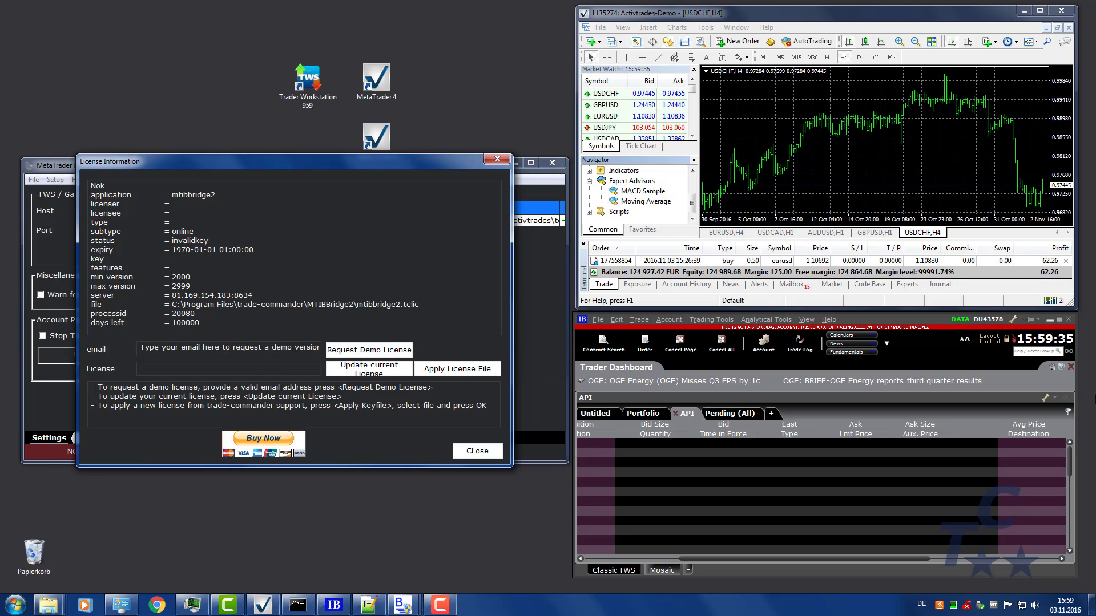
pyautogui.click(301, 347)
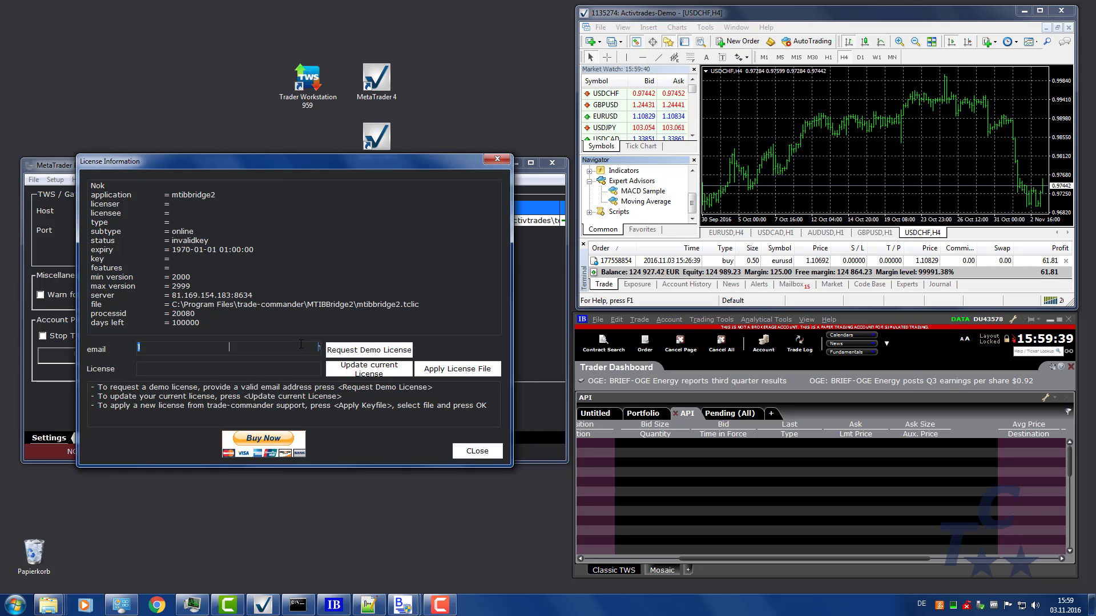
pyautogui.rightClick(290, 349)
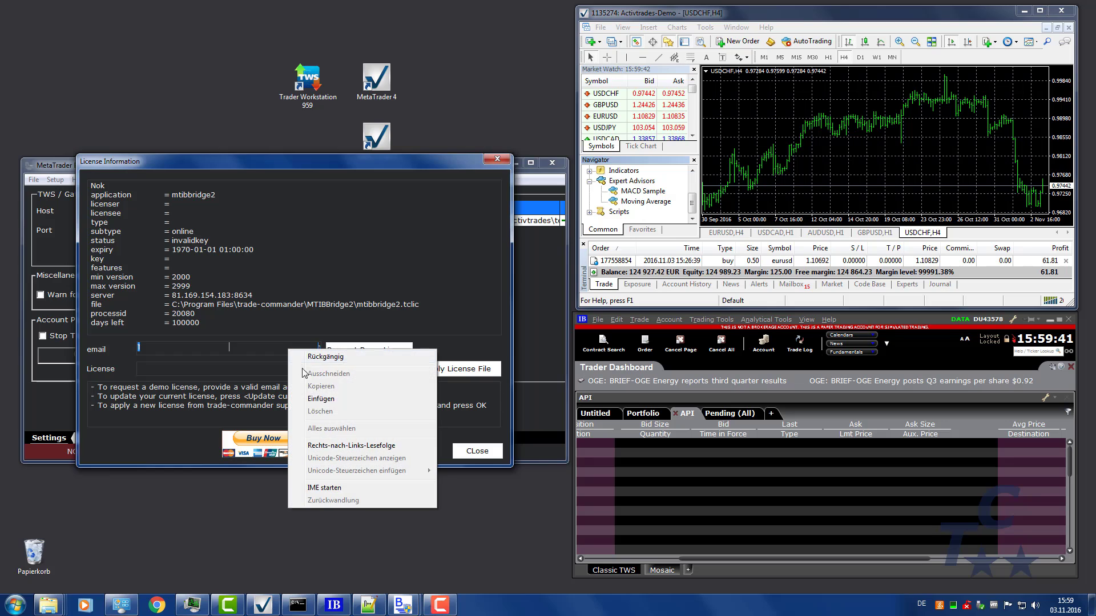
pyautogui.click(319, 398)
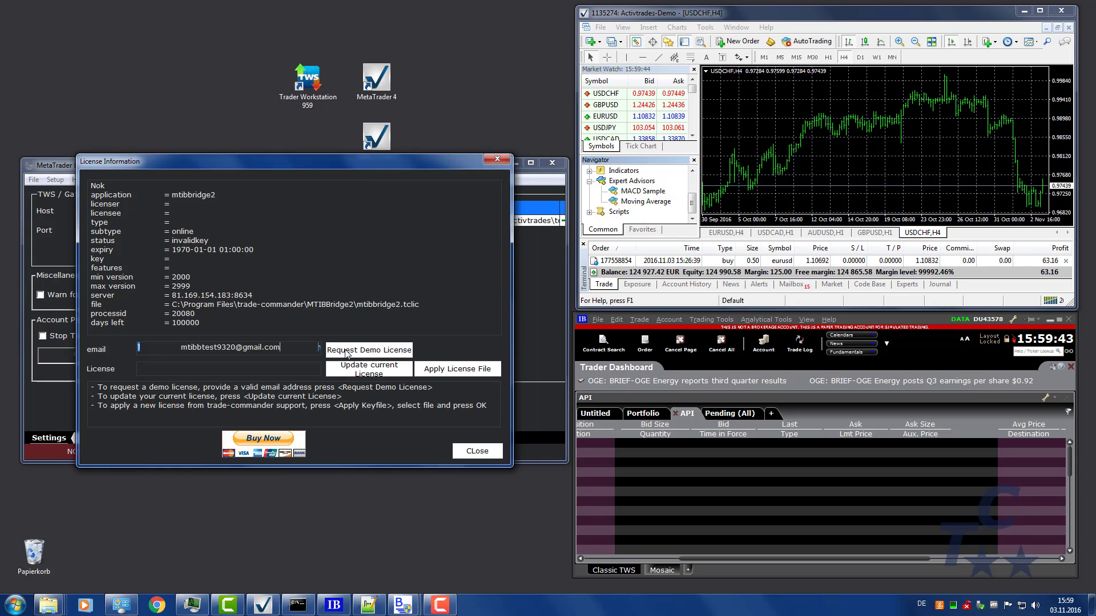
pyautogui.click(345, 351)
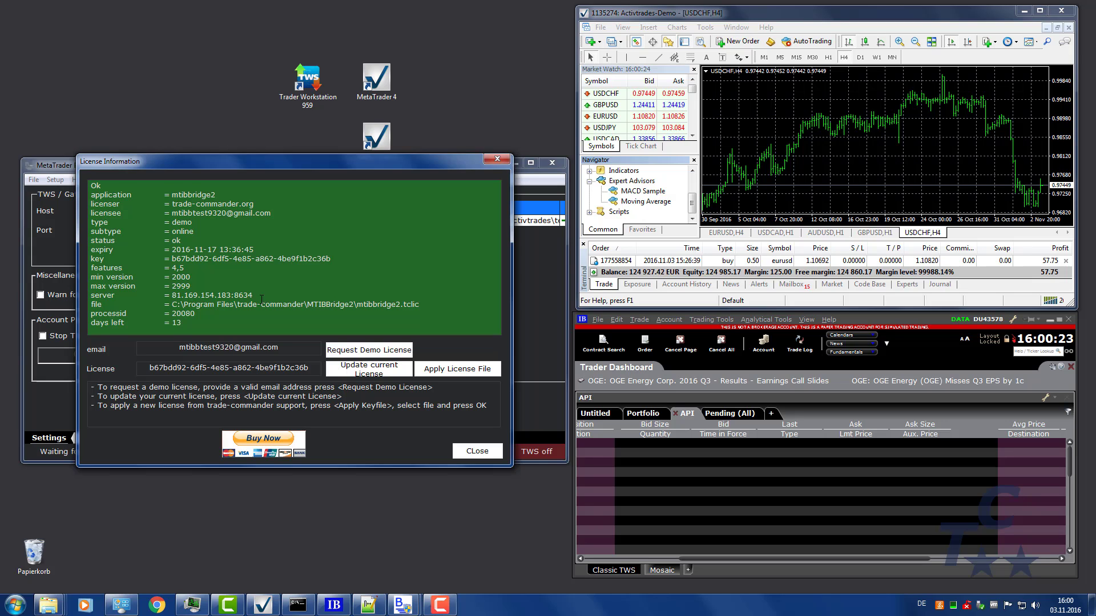
pyautogui.click(465, 452)
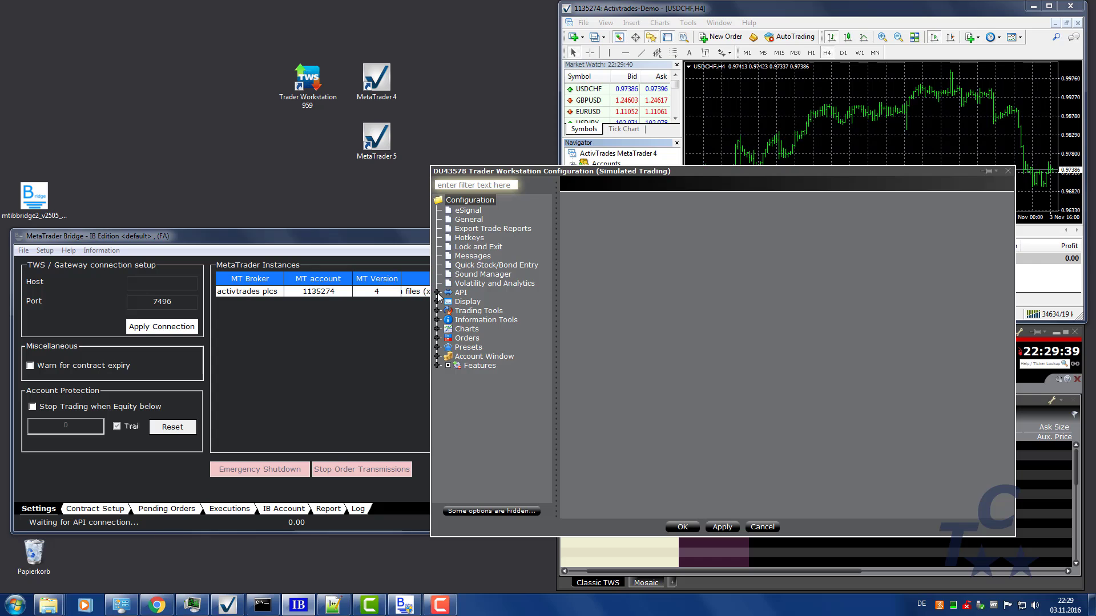
# In TWS API settings, enable socket clients, turn off read-only, and stop downloading open orders
pyautogui.click(437, 293)
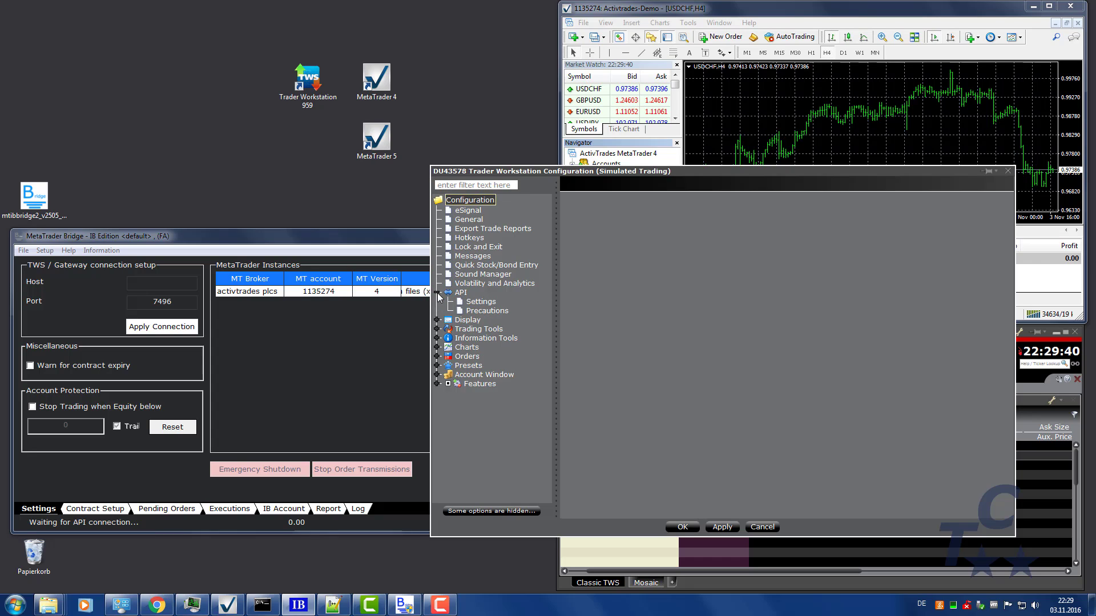
pyautogui.click(481, 301)
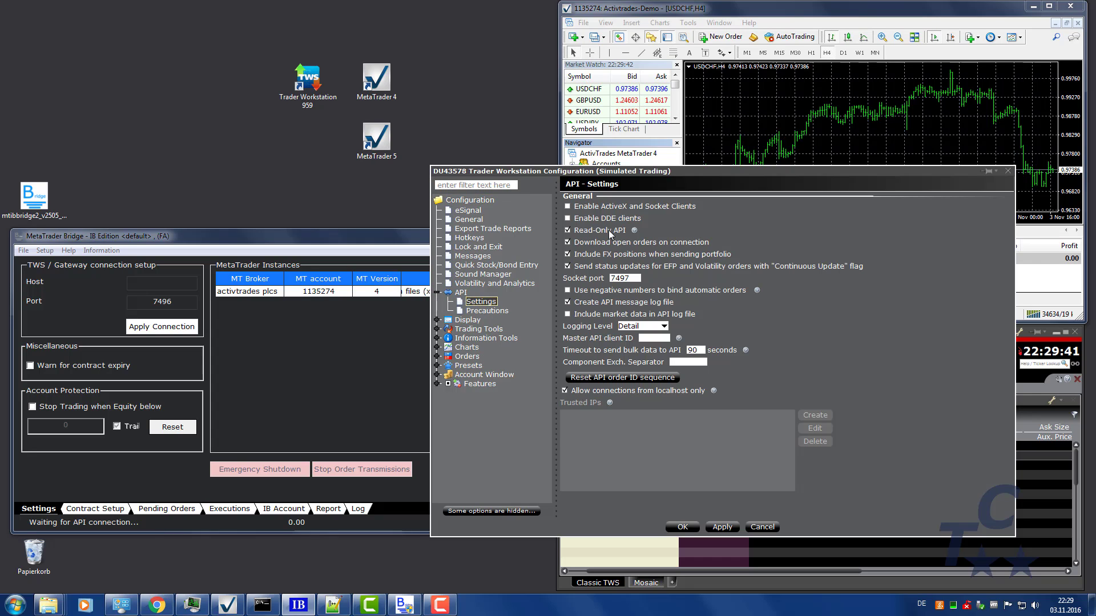
pyautogui.click(583, 204)
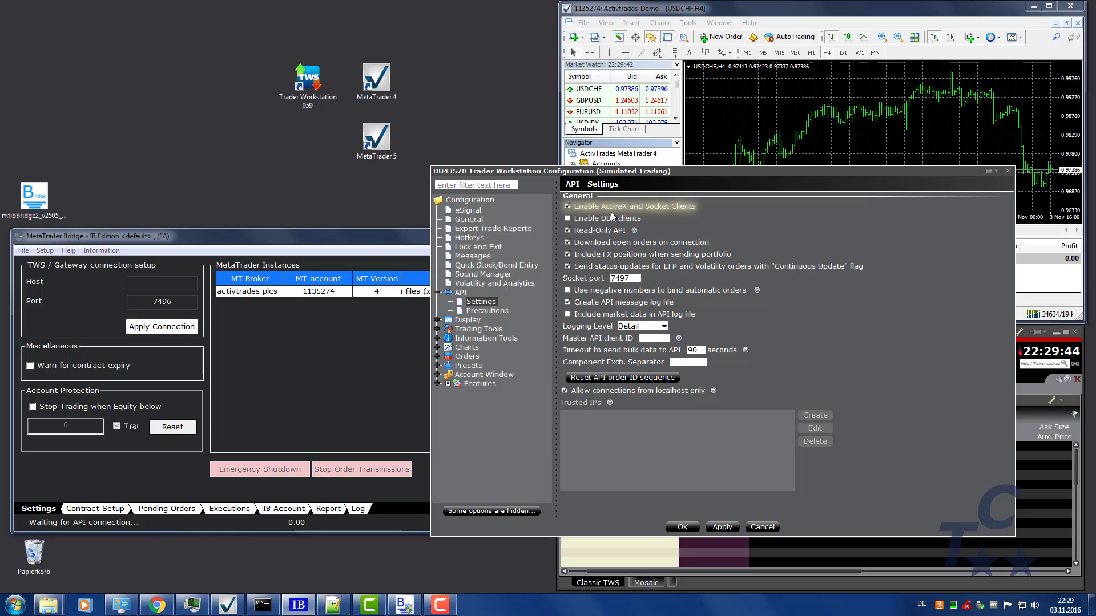
pyautogui.click(583, 231)
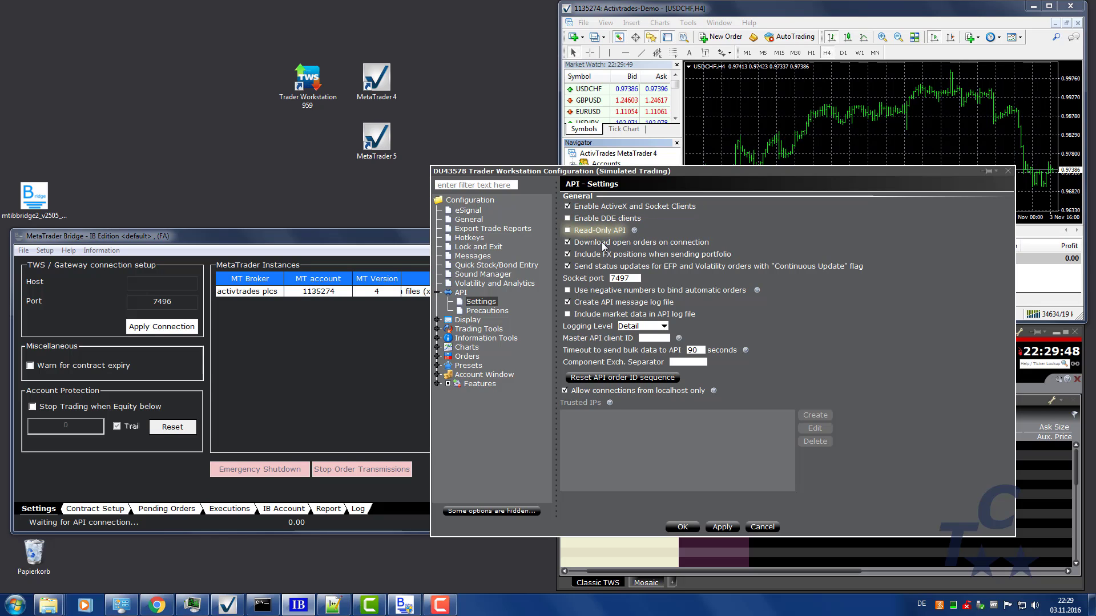
pyautogui.click(604, 244)
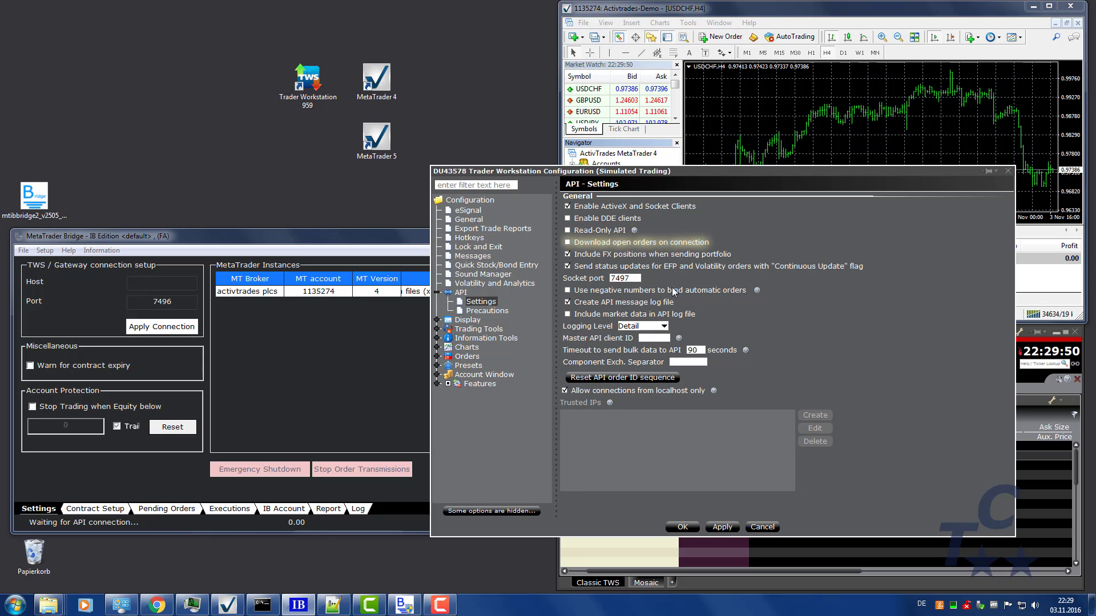
# Change the TWS socket port from 7497 to the bridge's 7496, then apply and close
pyautogui.click(636, 278)
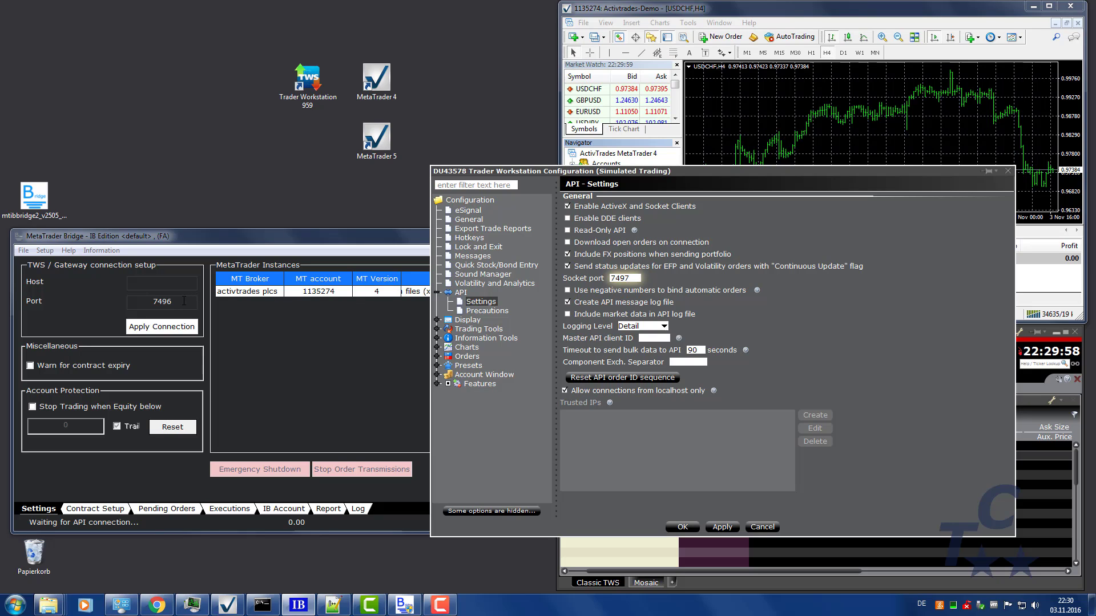
pyautogui.click(184, 301)
pyautogui.moveTo(183, 301); pyautogui.dragTo(147, 302)
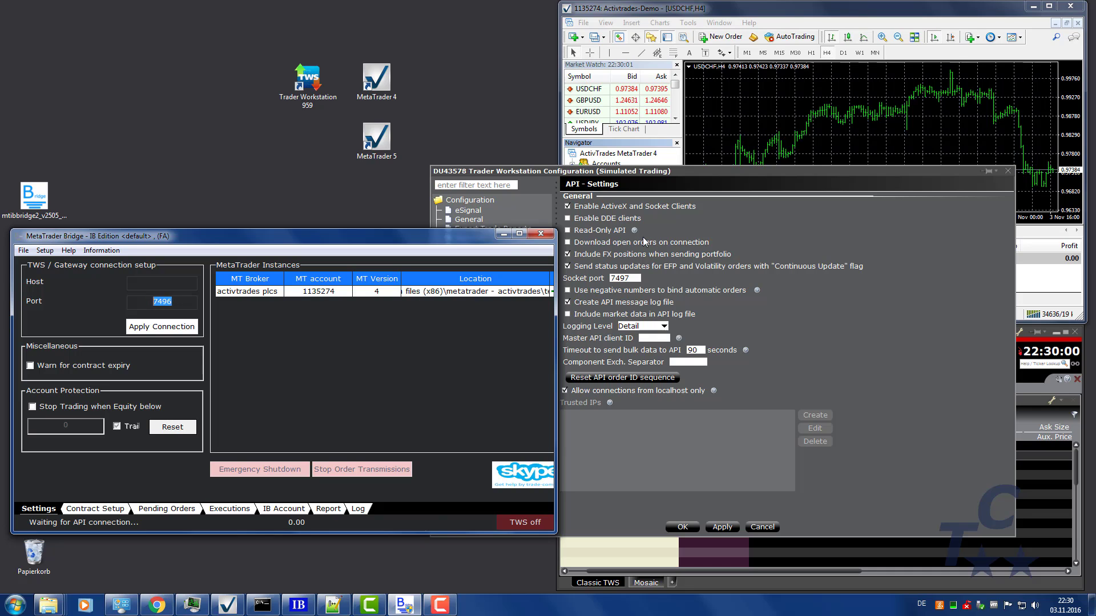
pyautogui.click(741, 193)
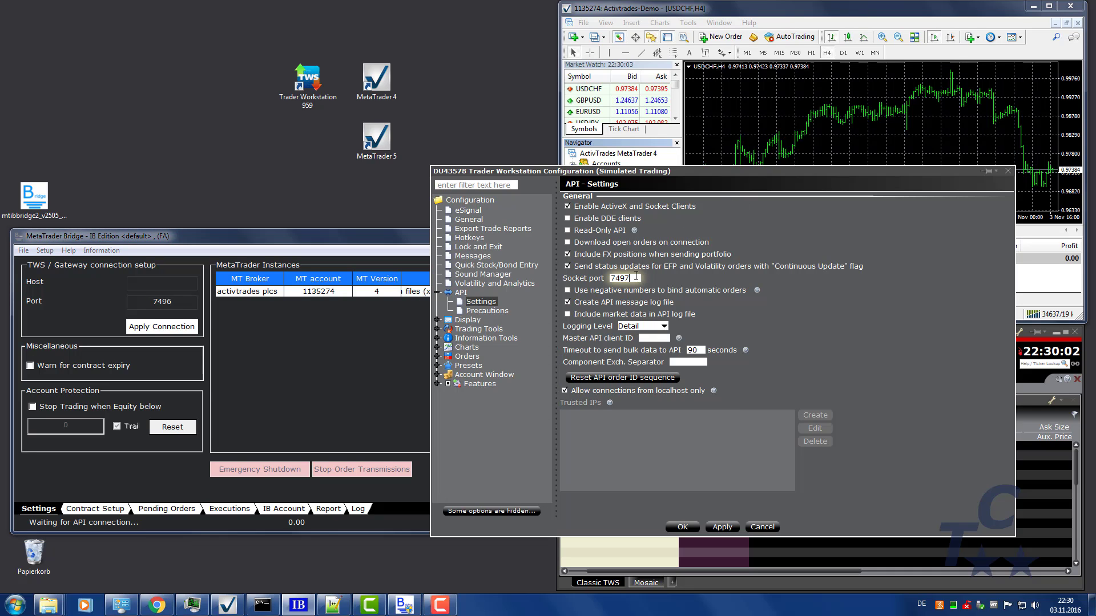
pyautogui.write('6')
pyautogui.click(721, 527)
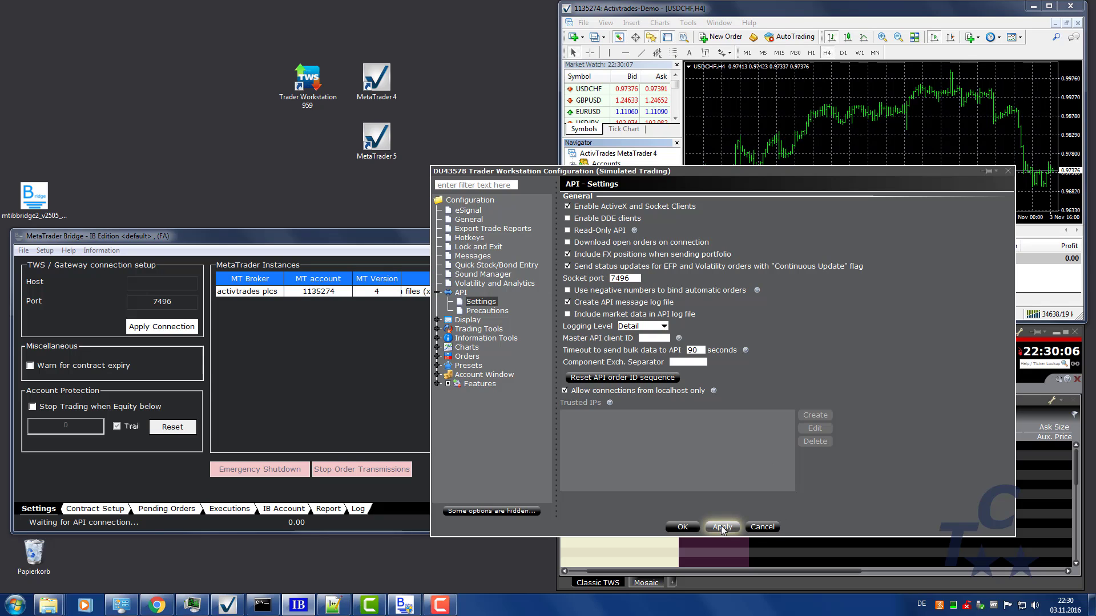
pyautogui.click(681, 526)
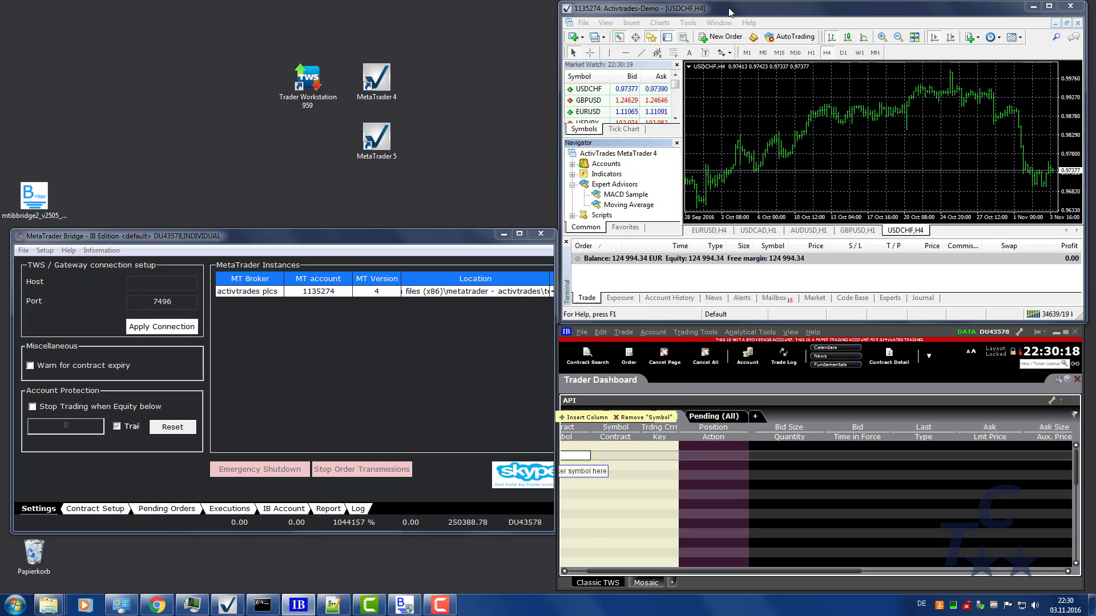
# Check Allow automated trading on MetaTrader 4's Expert Advisors options tab
pyautogui.click(688, 24)
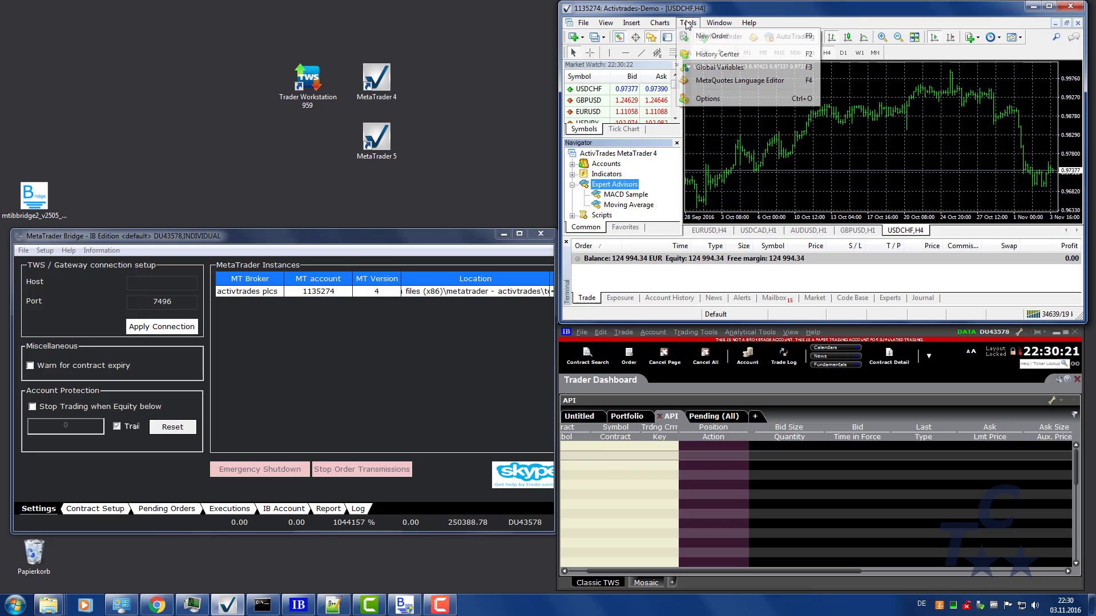
pyautogui.click(710, 98)
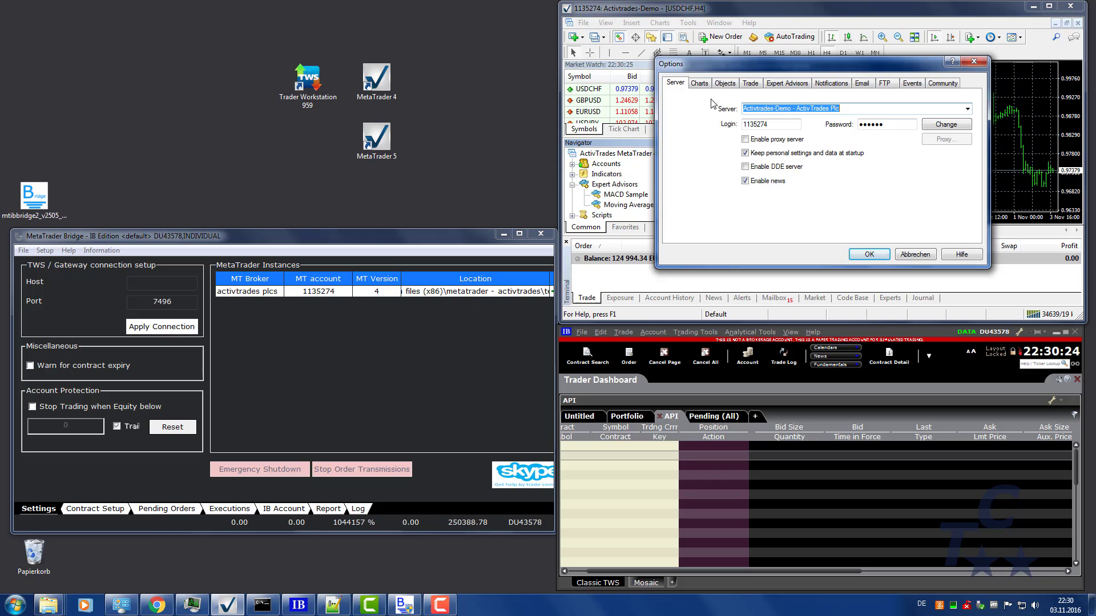
pyautogui.click(778, 85)
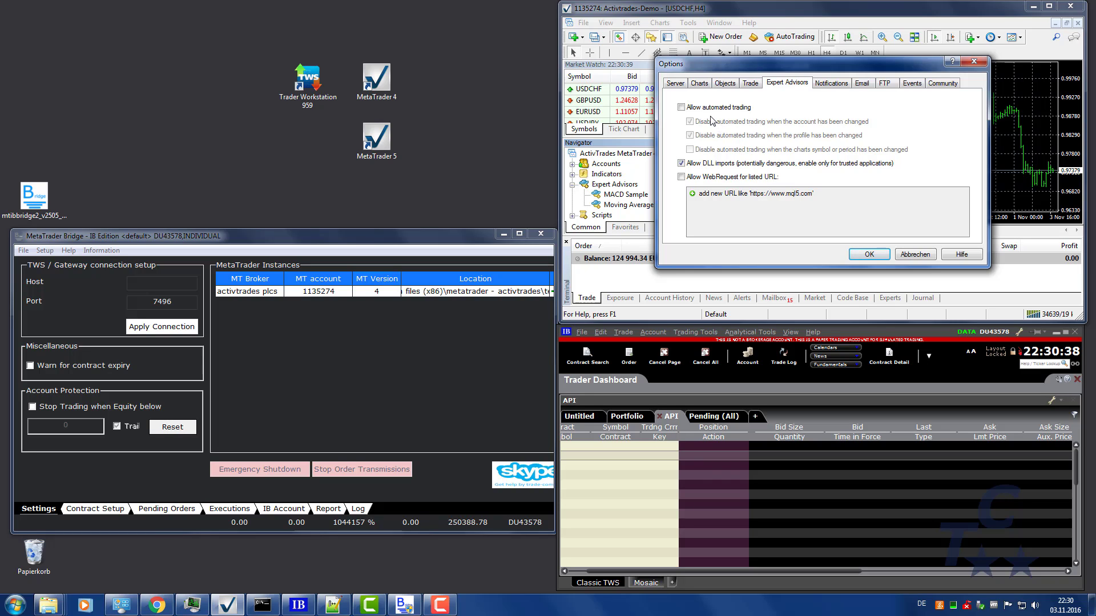
pyautogui.click(692, 109)
pyautogui.click(867, 254)
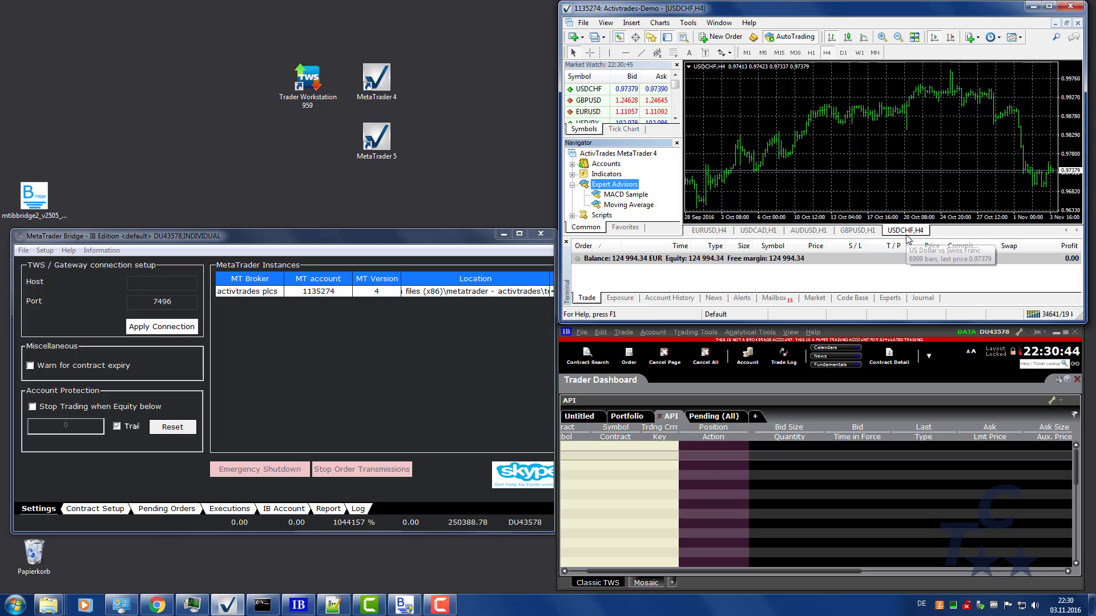
# Collapse and re-expand the Navigator's Expert Advisors list, then bring up its context menu
pyautogui.click(851, 189)
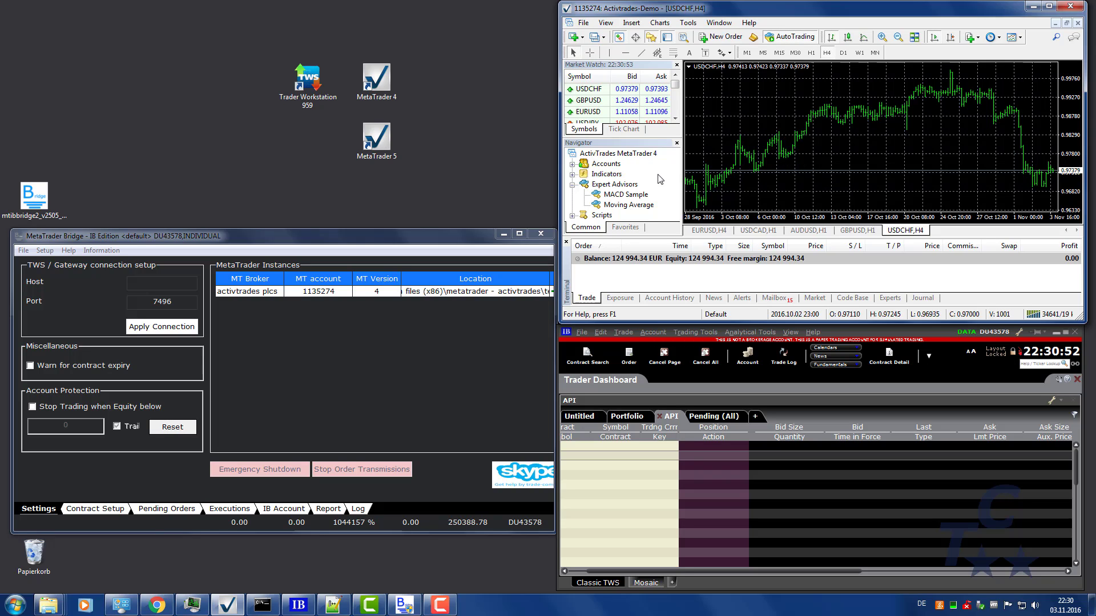
pyautogui.click(572, 185)
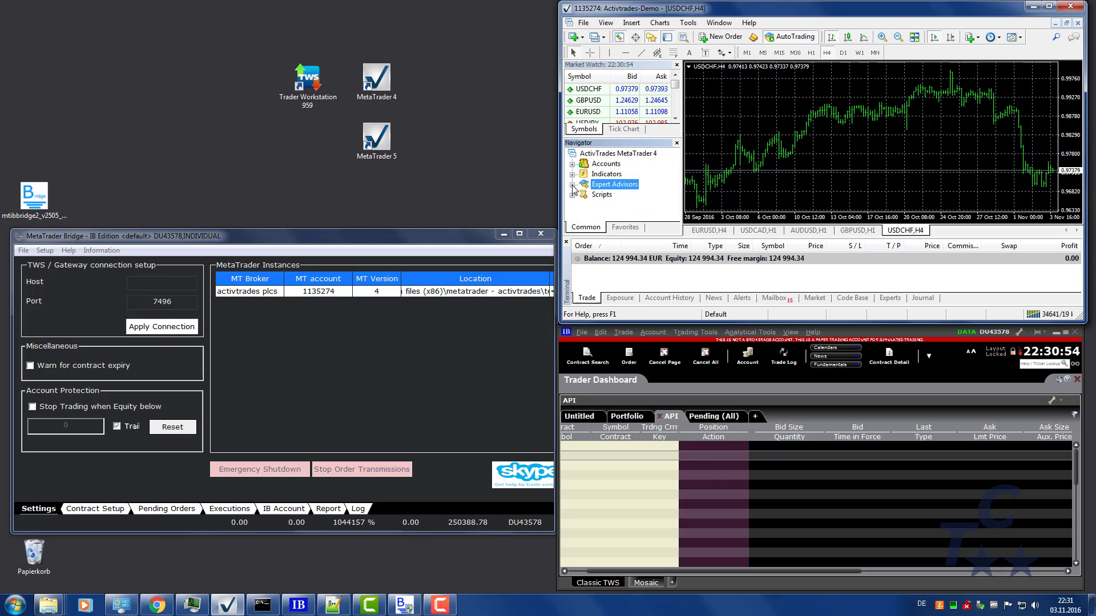
pyautogui.click(572, 186)
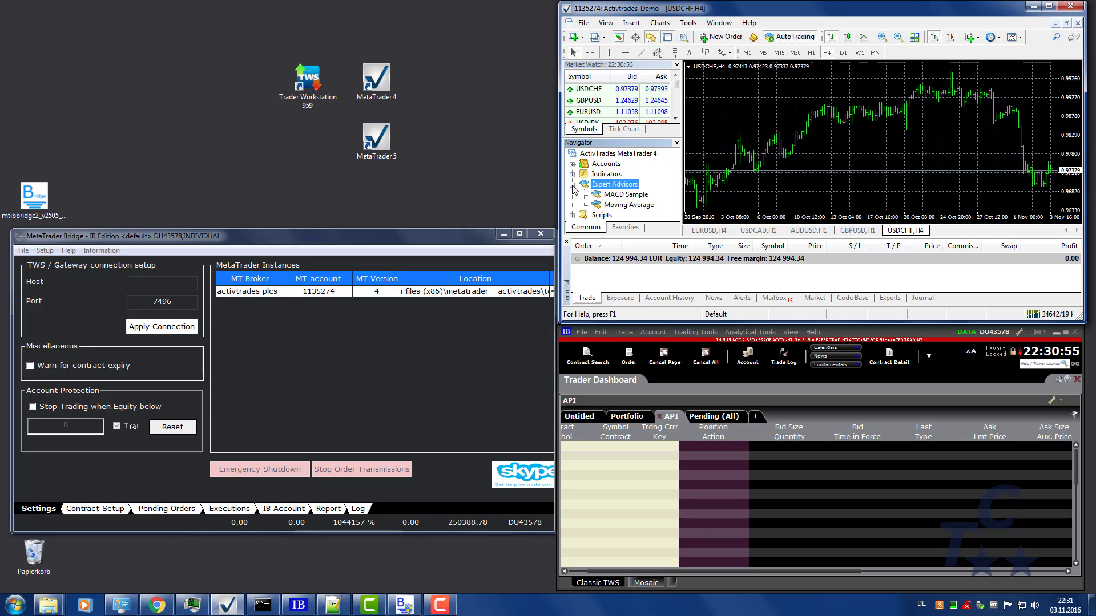
pyautogui.rightClick(609, 185)
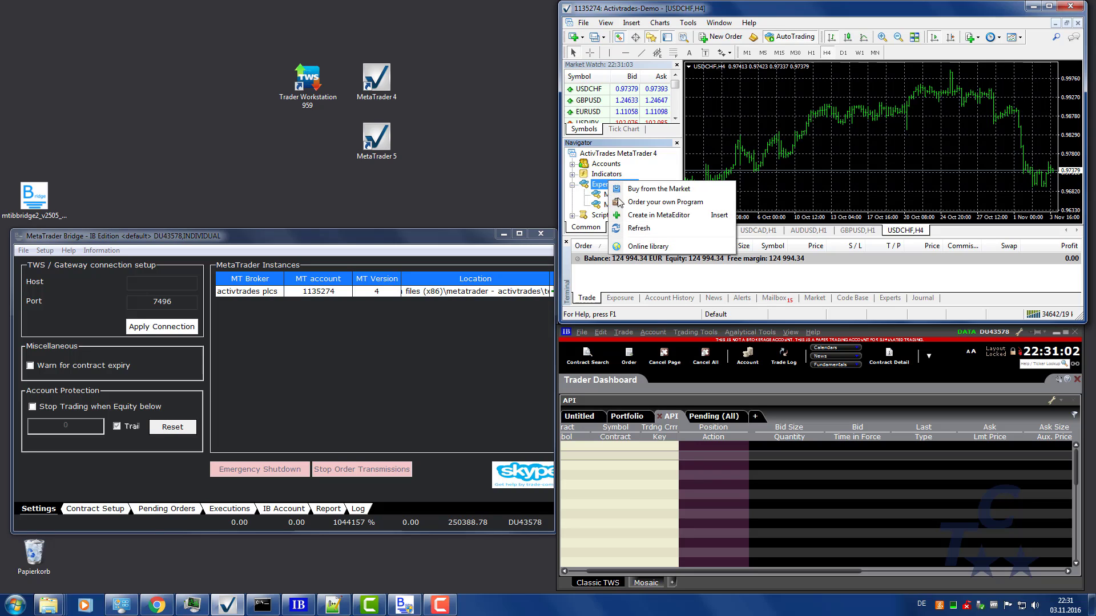
# Refresh the expert advisors and attach tcEAScanOrder to the USDCHF H4 chart with default settings
pyautogui.click(631, 229)
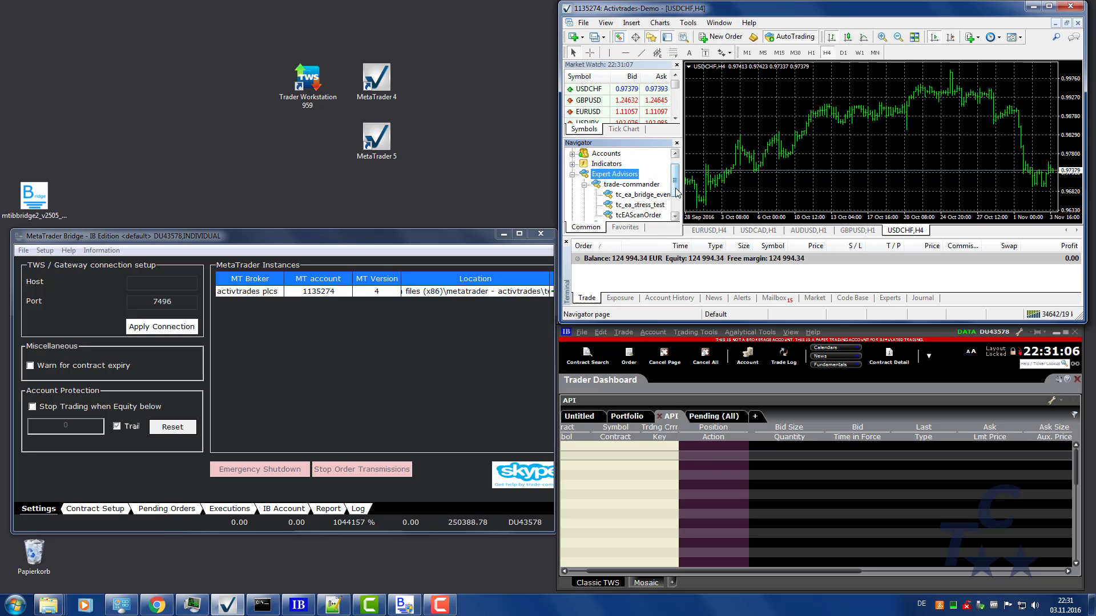
pyautogui.scroll(-1, 678, 198)
pyautogui.click(638, 184)
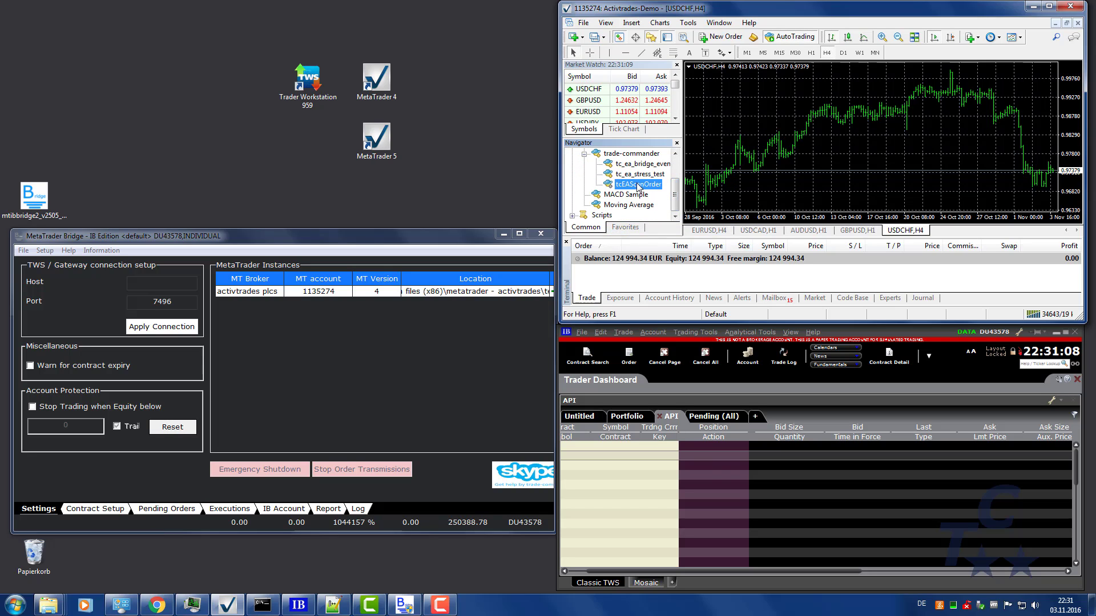
pyautogui.rightClick(638, 185)
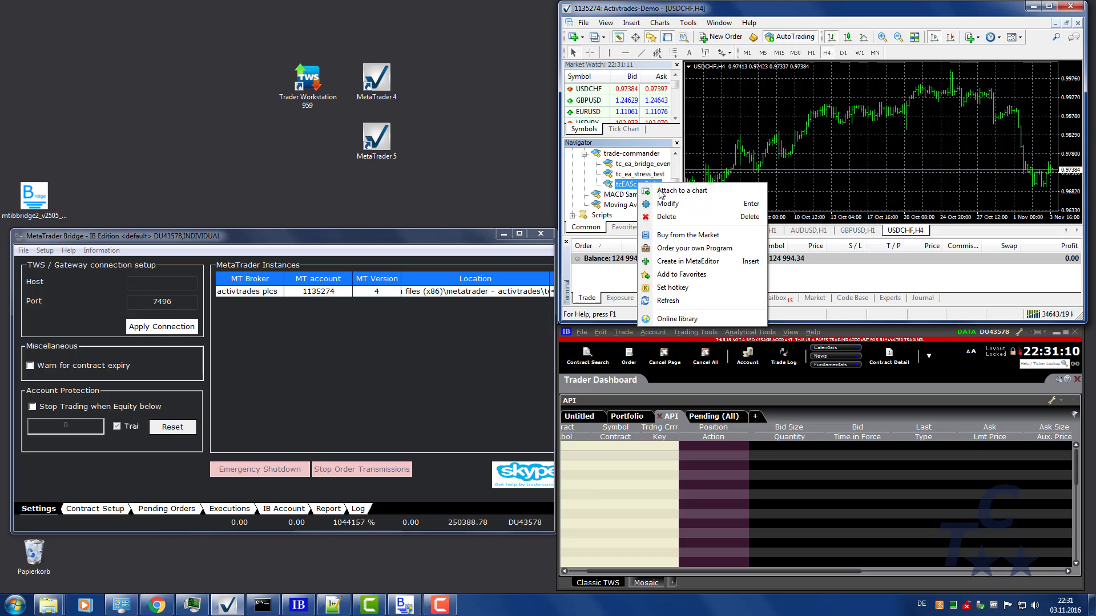
pyautogui.click(664, 192)
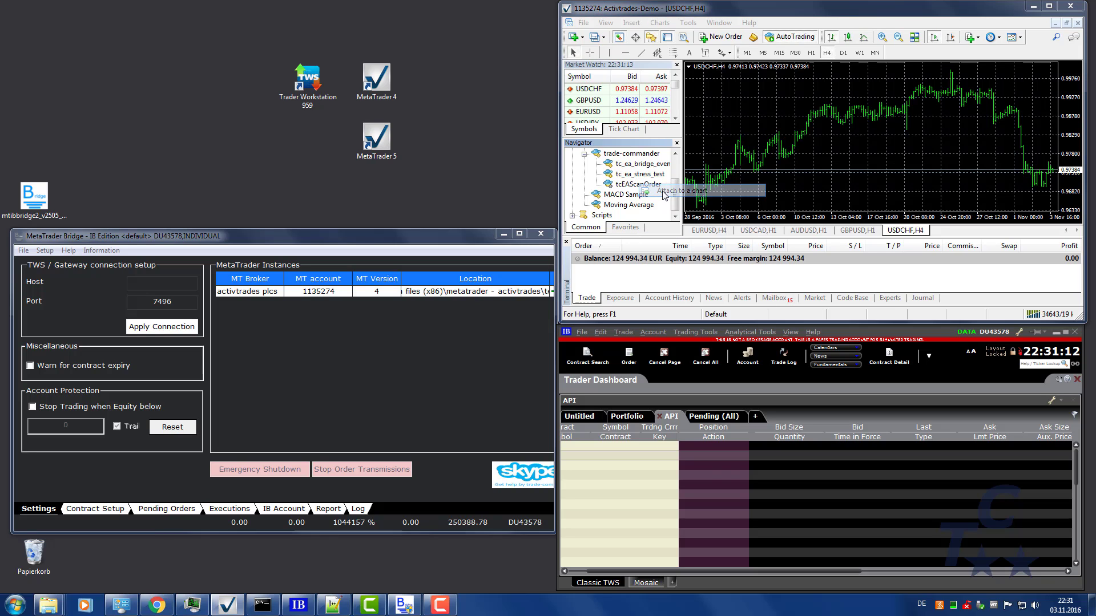
pyautogui.click(680, 290)
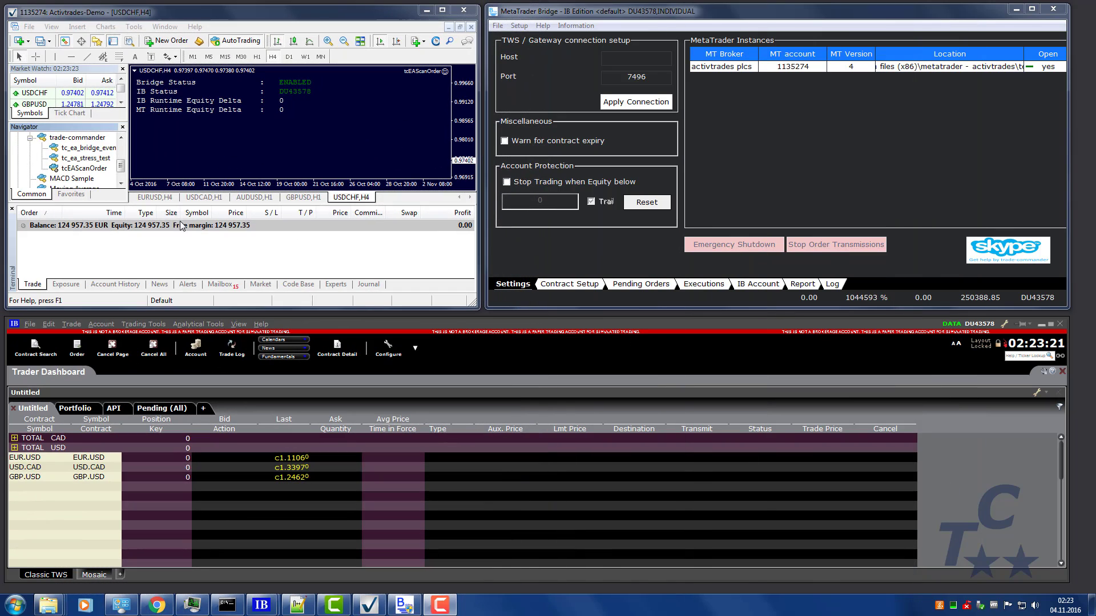
# Place a 0.01 buy limit order from the EURUSD,H4 chart's right-click trade menu
pyautogui.click(159, 198)
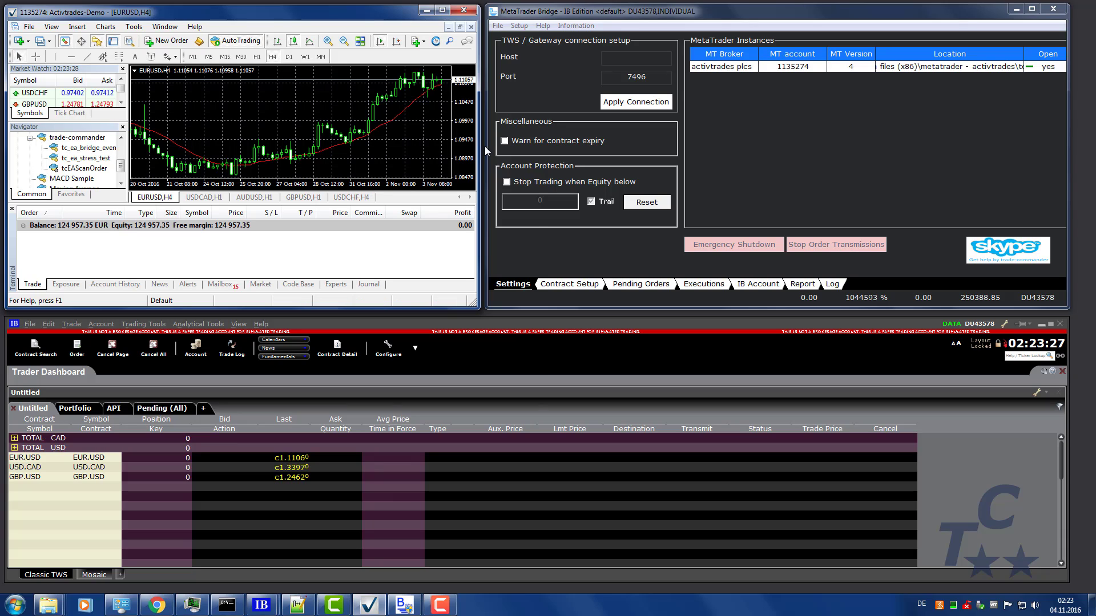
pyautogui.rightClick(425, 152)
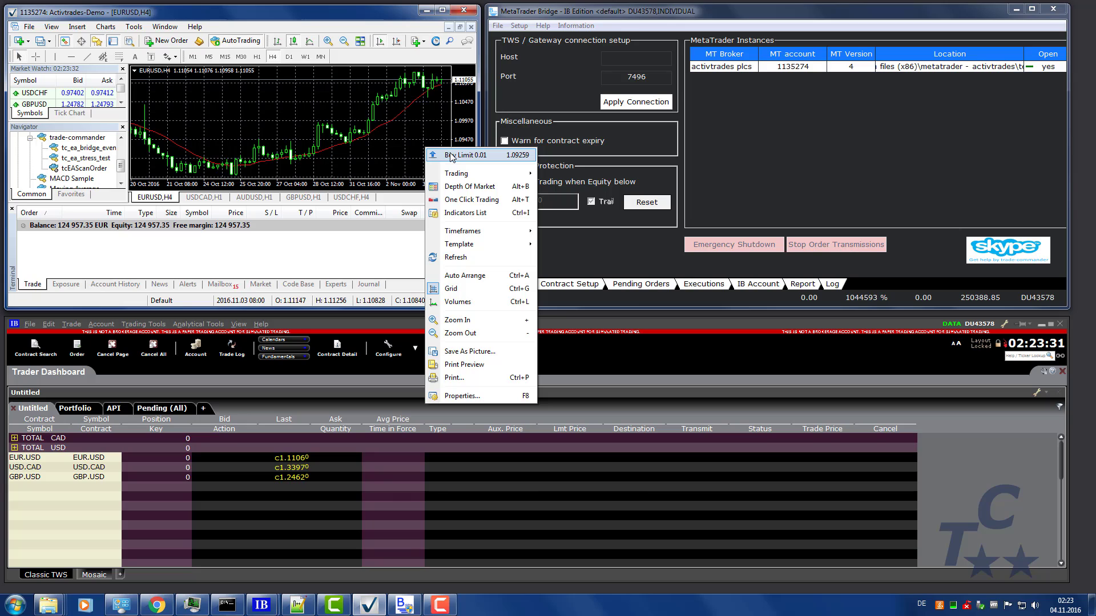
pyautogui.click(452, 155)
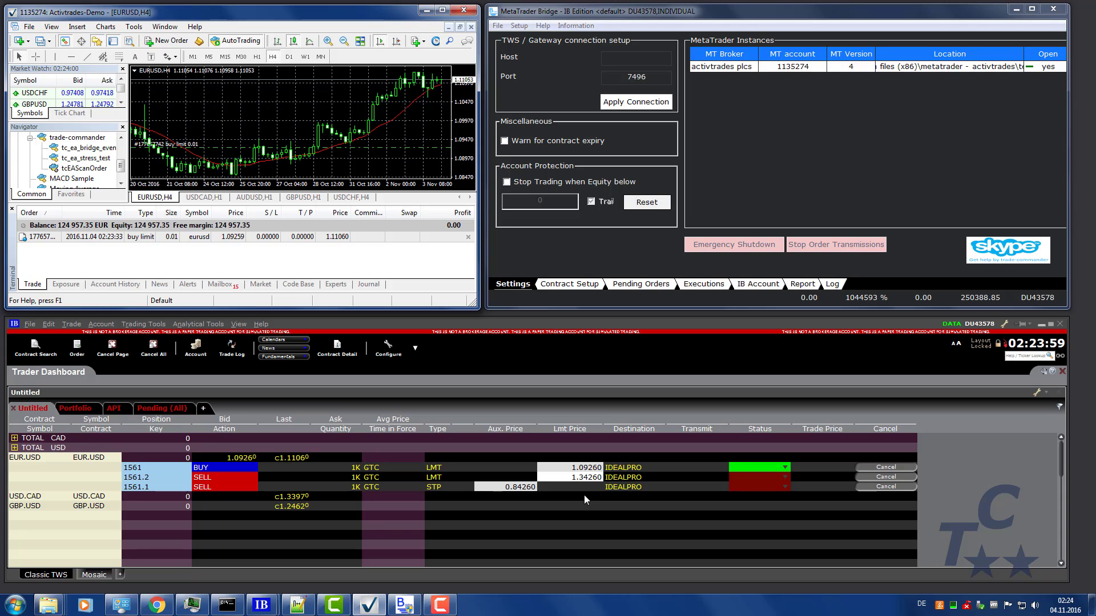
# Modify the EURUSD buy limit with stop loss 1.00000 and take profit 1.20000
pyautogui.rightClick(338, 238)
pyautogui.click(369, 268)
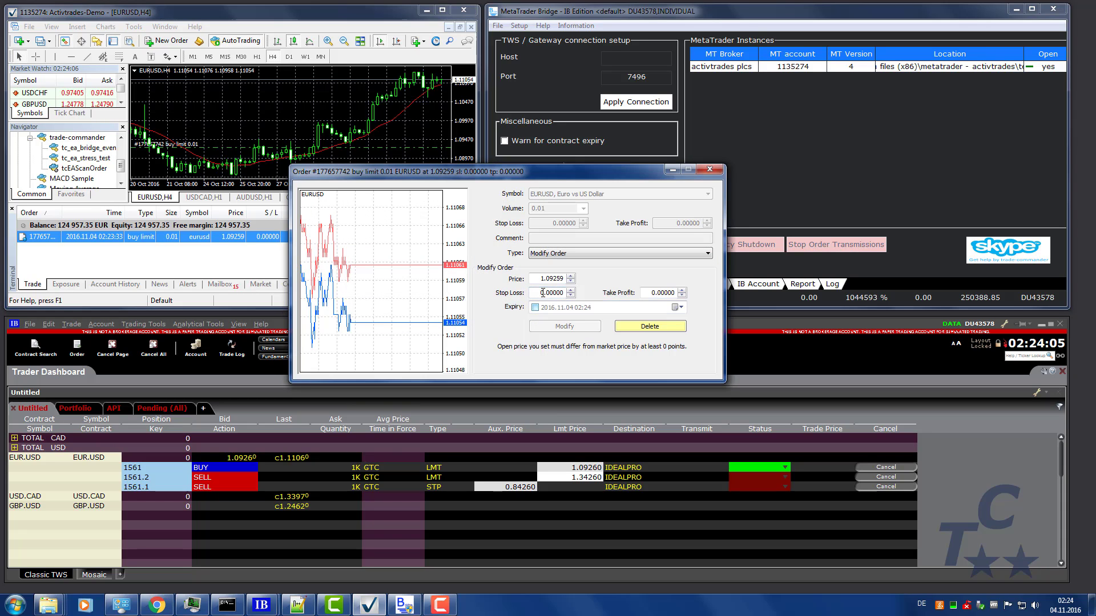
pyautogui.moveTo(542, 293); pyautogui.dragTo(637, 297)
pyautogui.write('1')
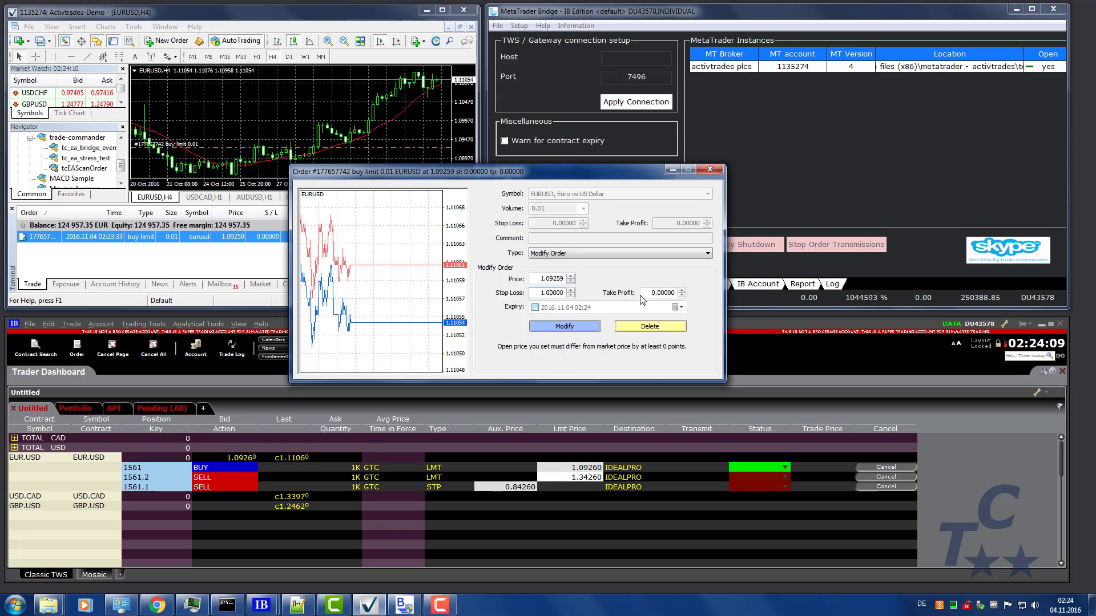
pyautogui.moveTo(643, 293); pyautogui.dragTo(678, 293)
pyautogui.write('1.2')
pyautogui.click(586, 327)
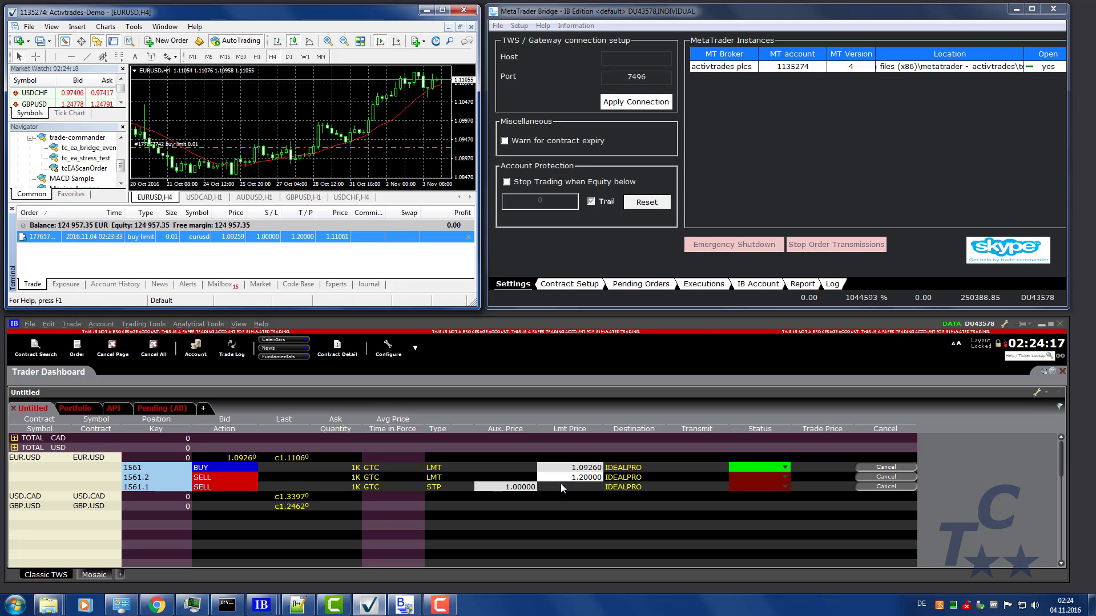
# Delete the pending EURUSD buy limit order
pyautogui.rightClick(328, 237)
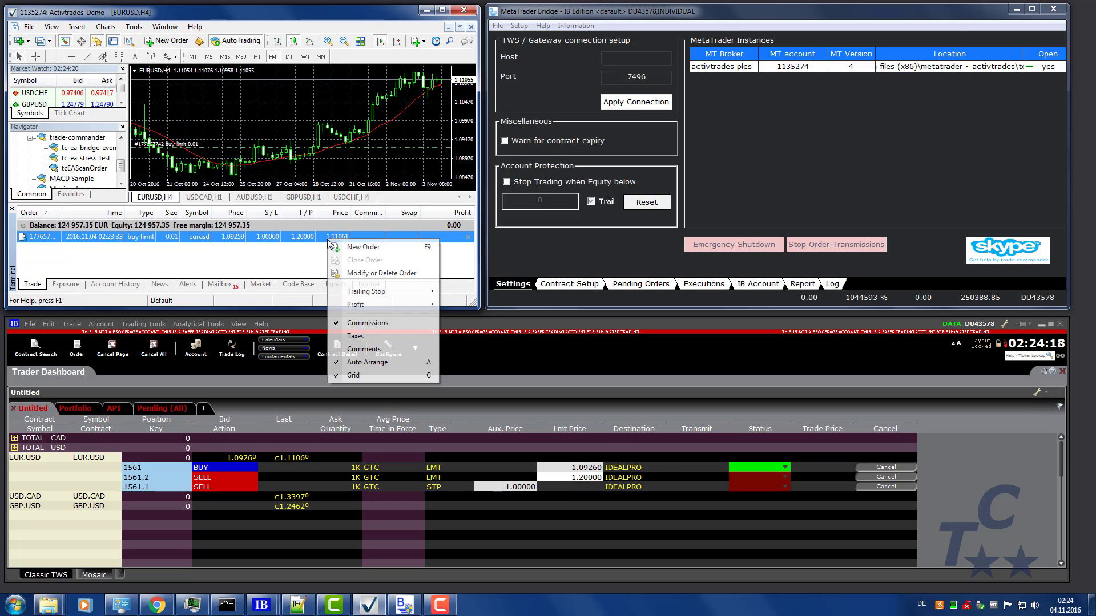
pyautogui.click(348, 274)
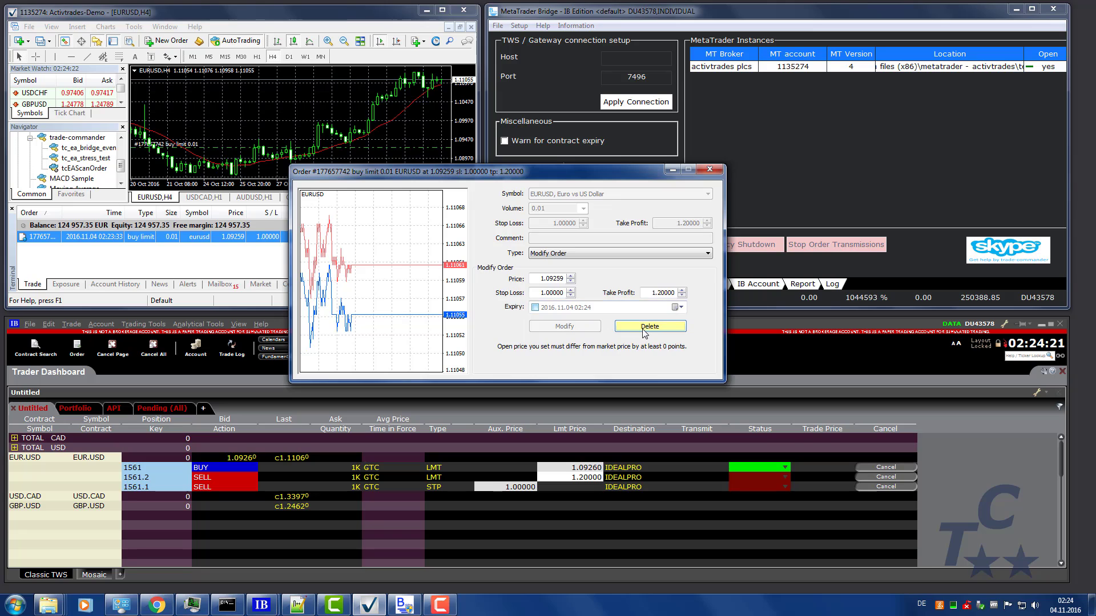
pyautogui.click(643, 329)
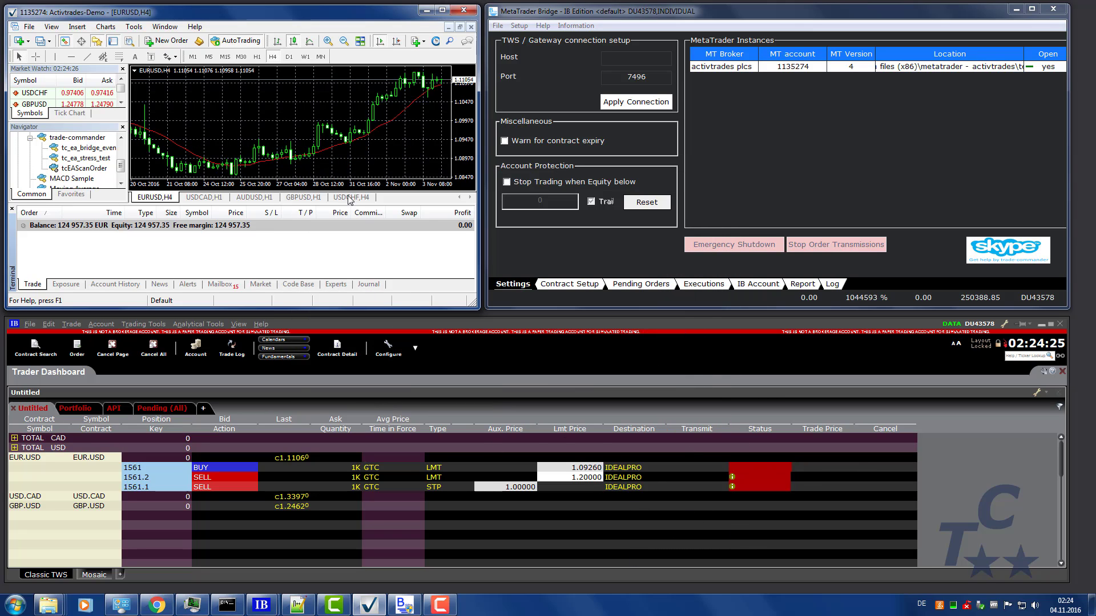
# Place a 0.01-lot USDCAD sell stop at 1.32093 from the USDCAD H1 chart
pyautogui.click(200, 198)
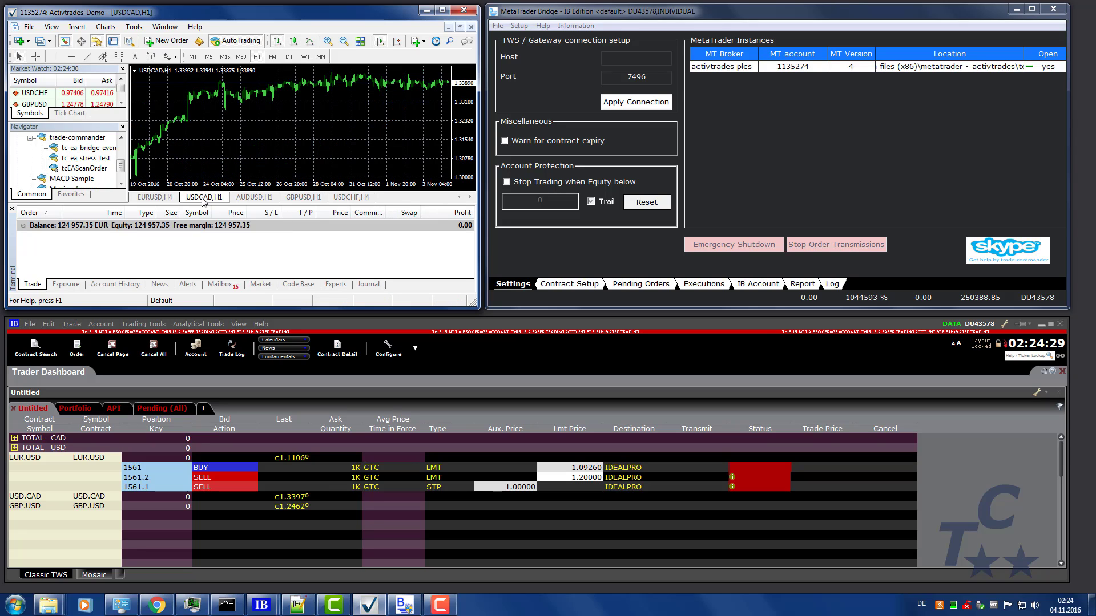
pyautogui.rightClick(374, 127)
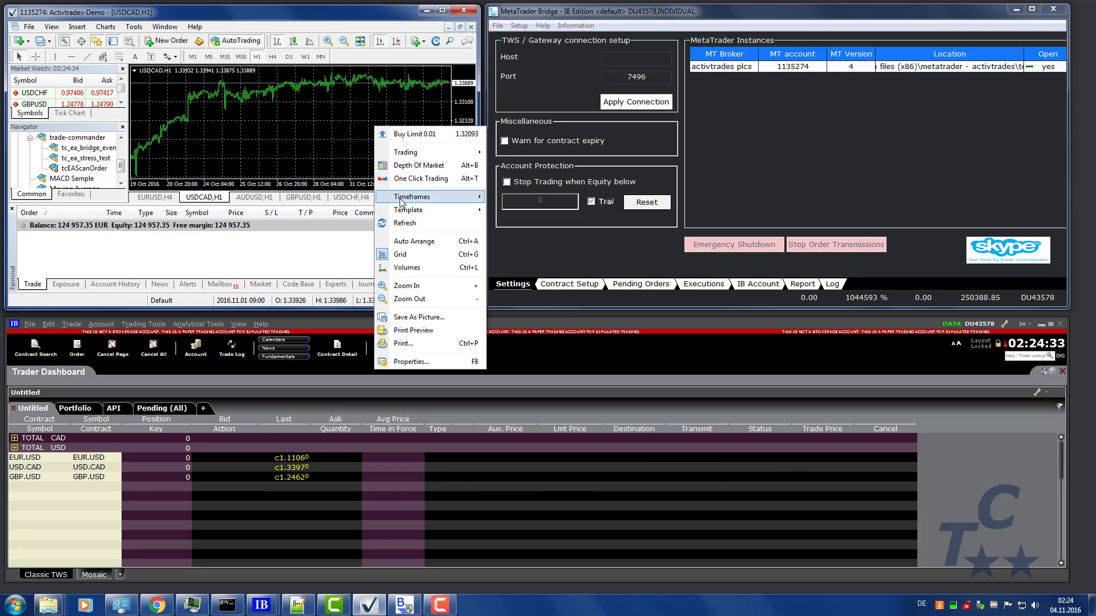
pyautogui.moveTo(422, 152)
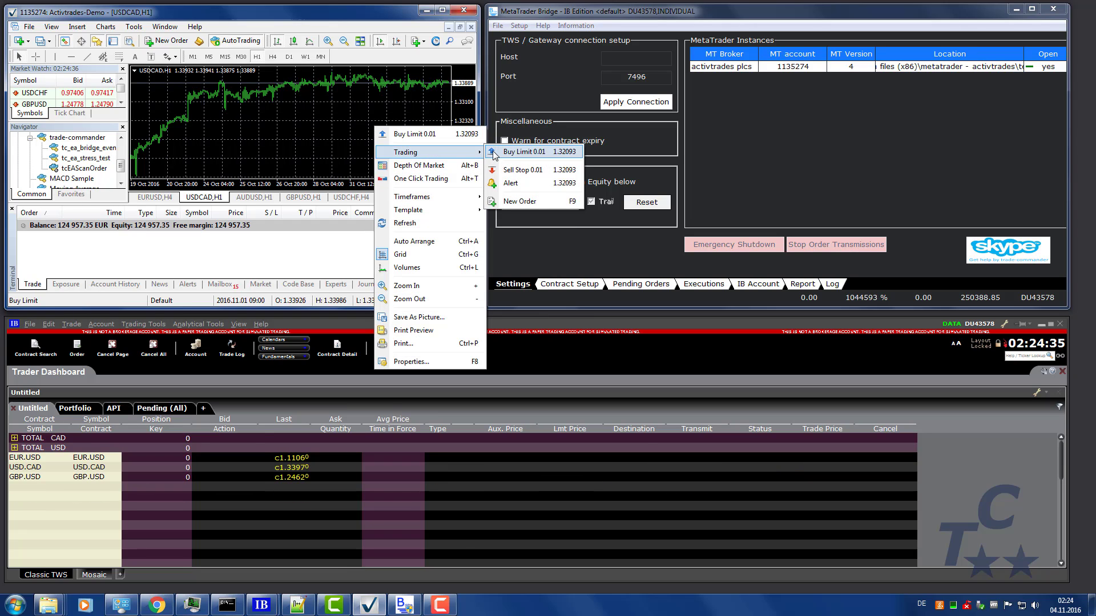
pyautogui.click(513, 170)
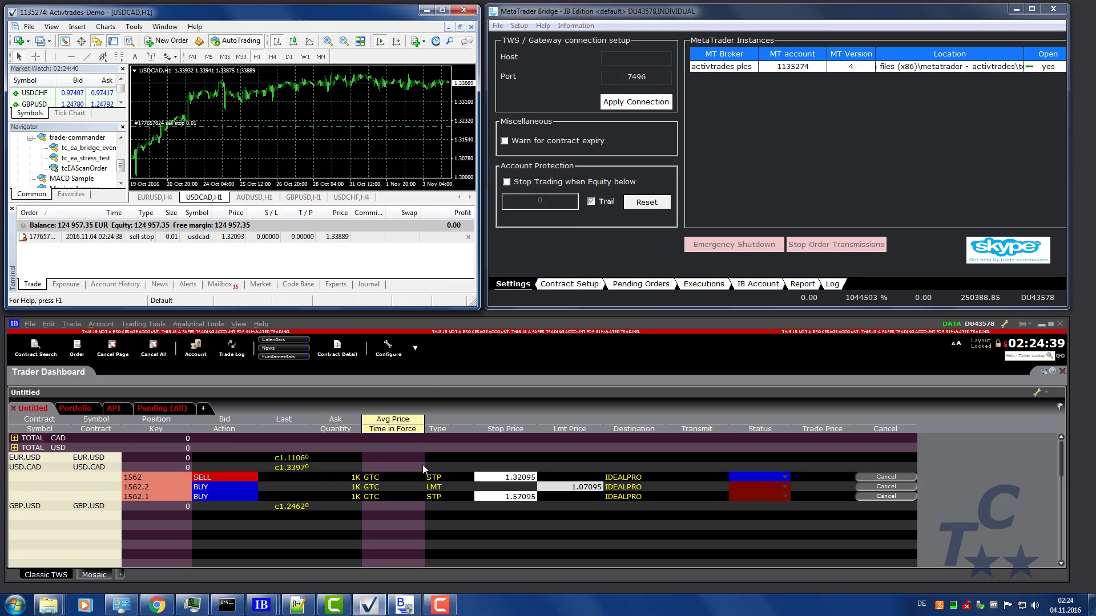
# Delete the pending USDCAD sell stop order via Modify or Delete Order
pyautogui.rightClick(203, 236)
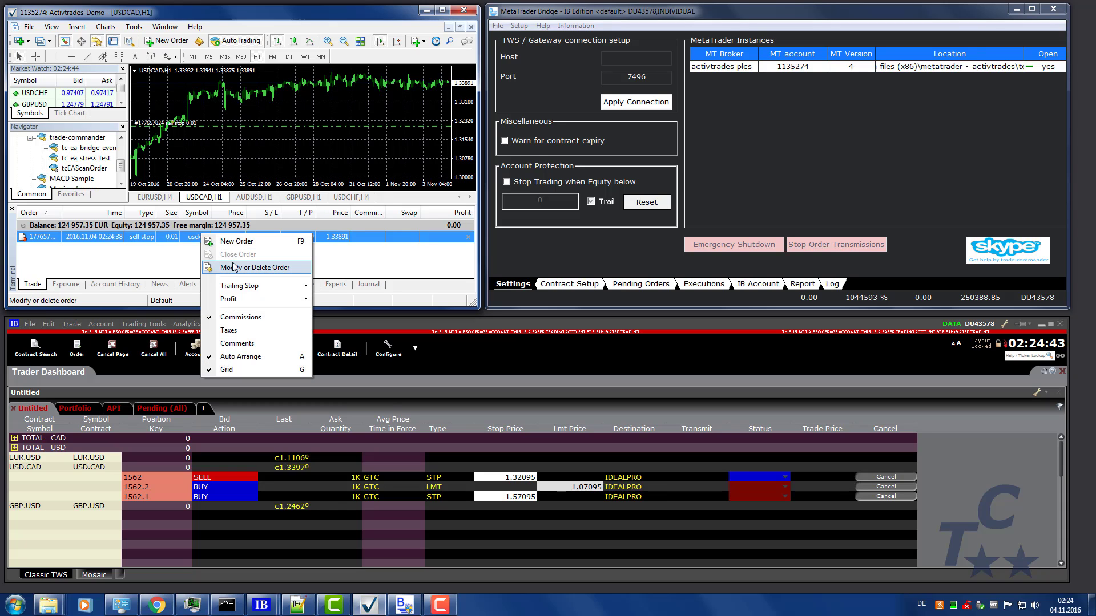
pyautogui.click(235, 267)
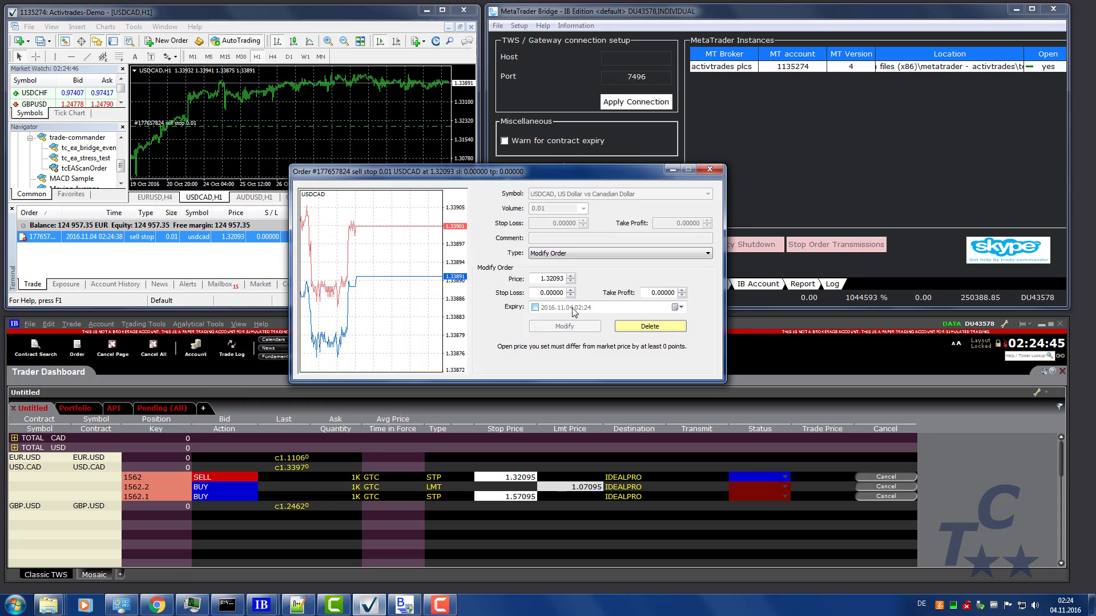
pyautogui.click(641, 330)
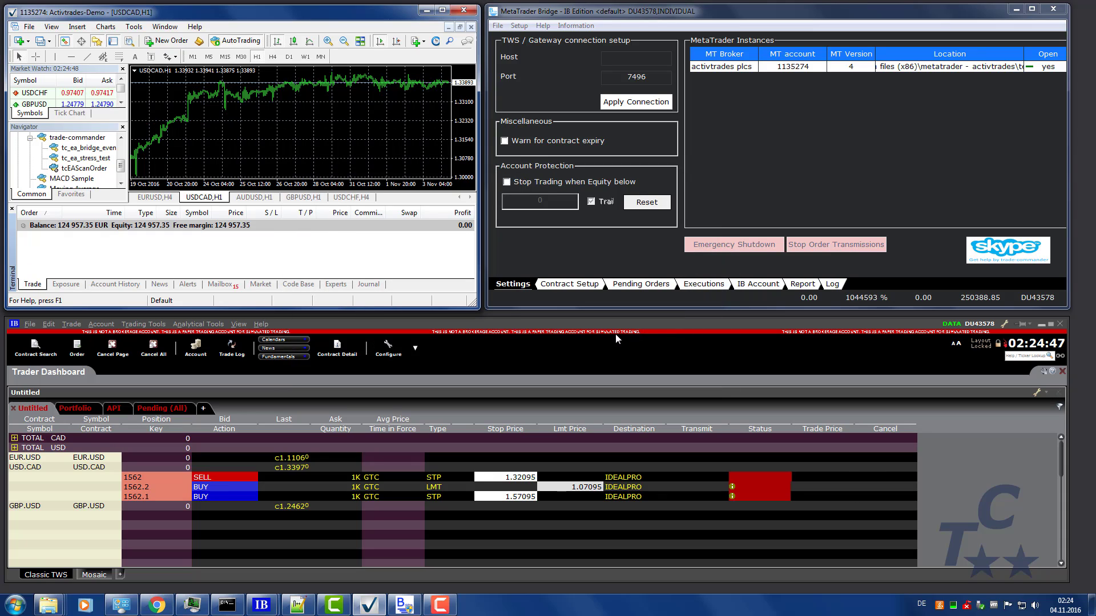
pyautogui.rightClick(323, 123)
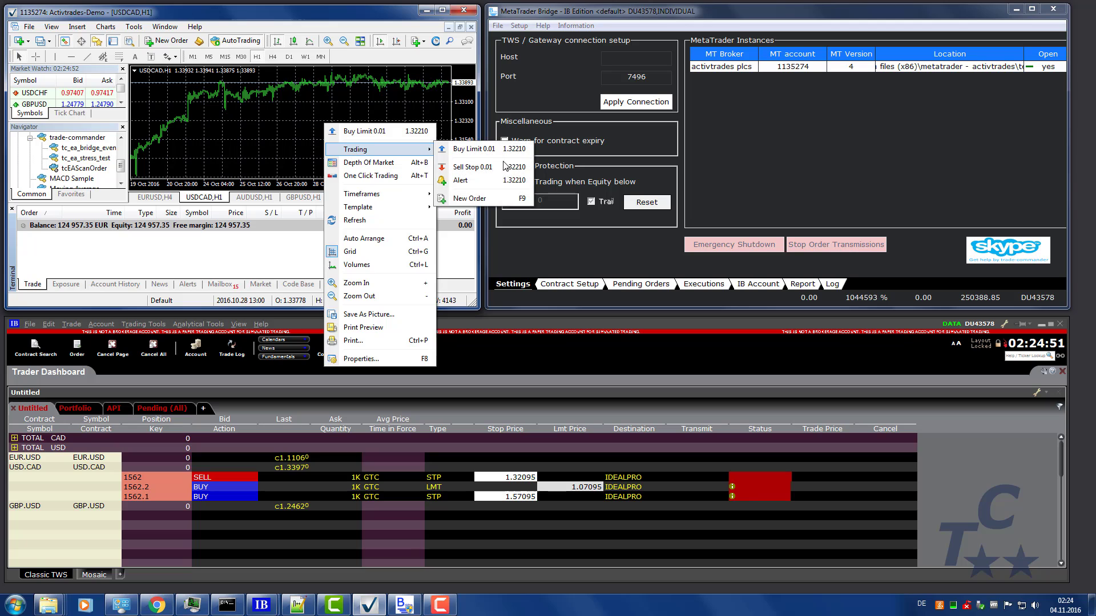
# Sell 0.50 lots of USDCAD at market with stop loss 1.4 and take profit 1.3
pyautogui.click(469, 198)
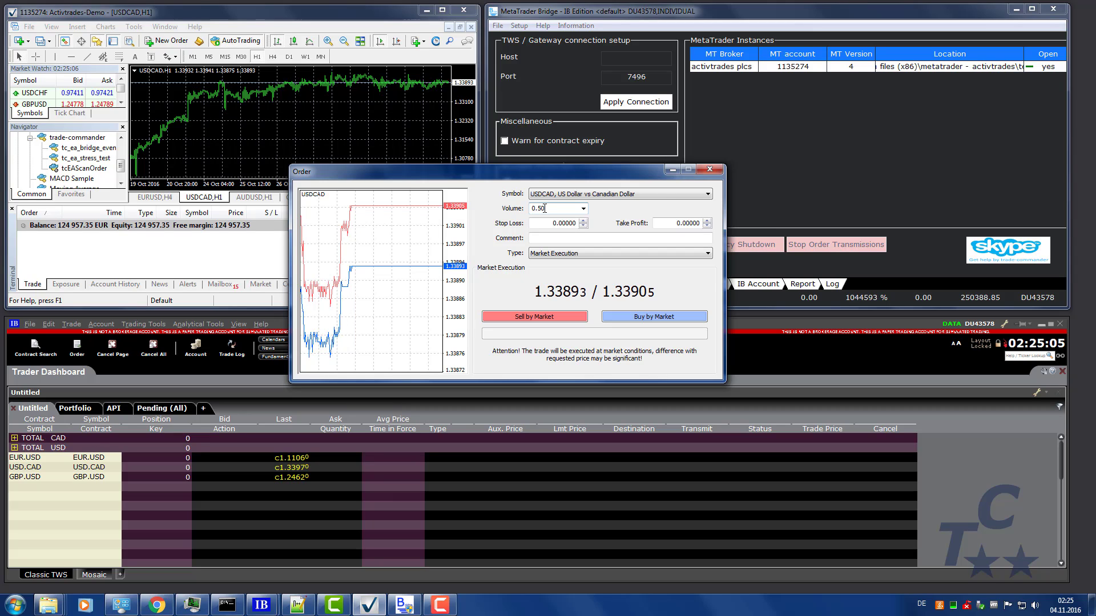
pyautogui.doubleClick(546, 223)
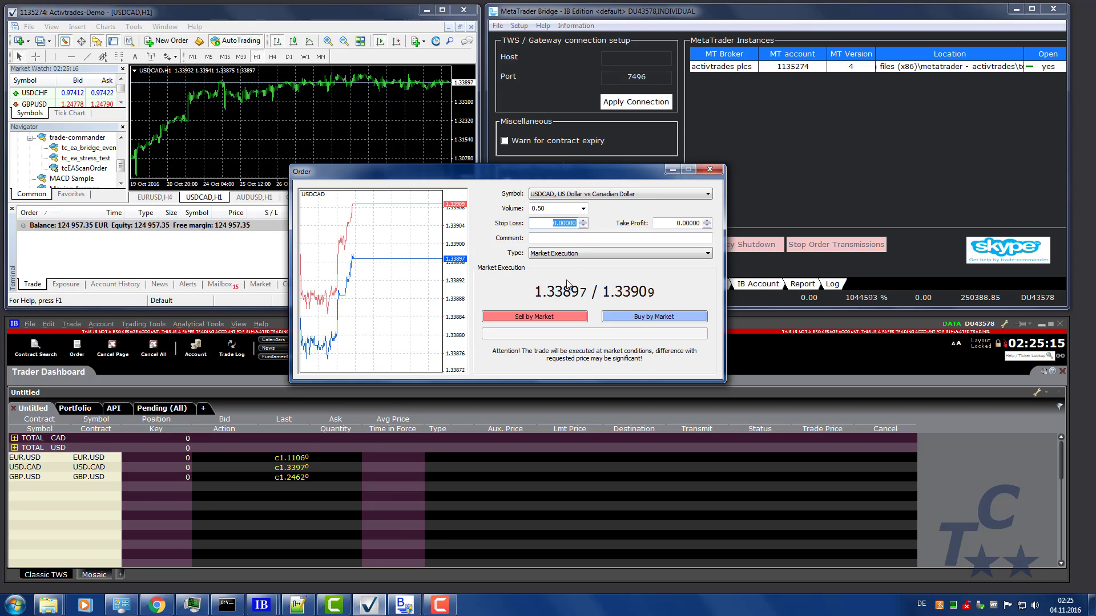
pyautogui.write('1.4')
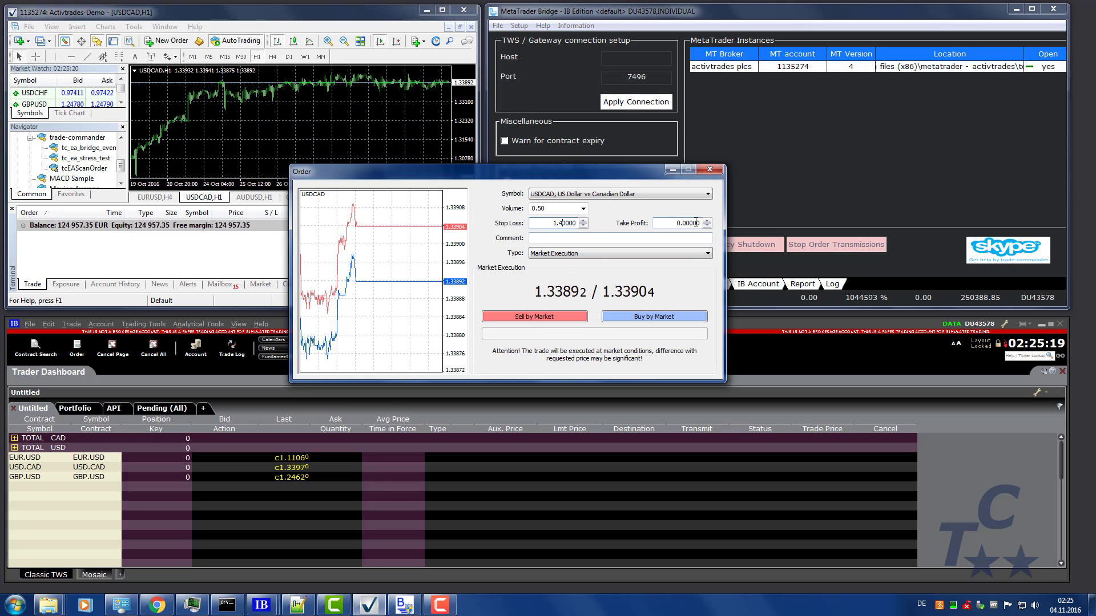
pyautogui.click(667, 222)
pyautogui.write('1.3')
pyautogui.click(523, 317)
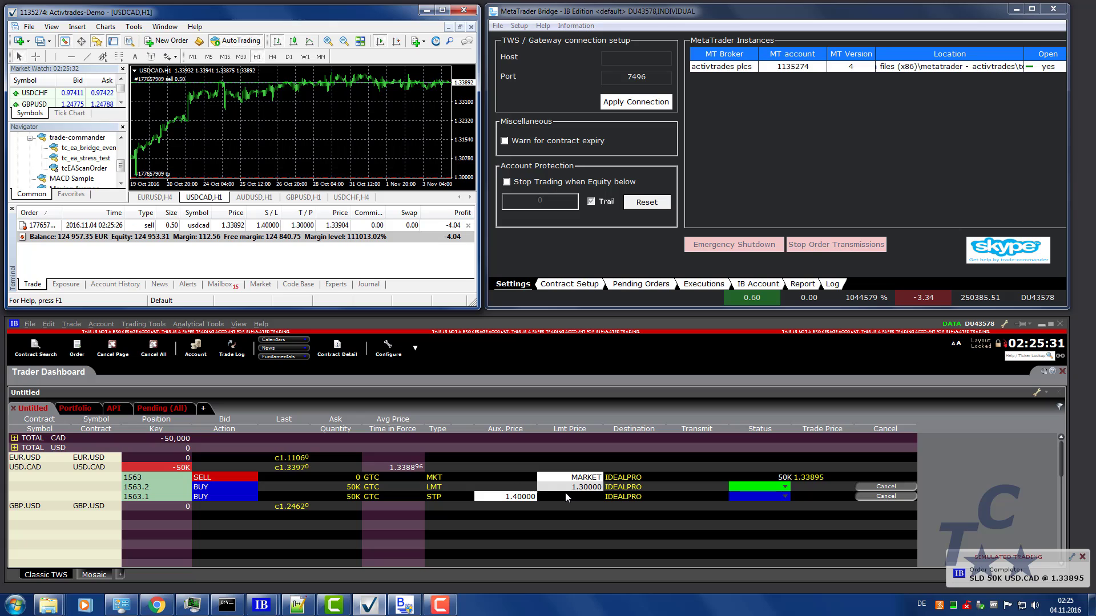
# Close the USDCAD sell position, check the bridge's IB Account values, then return to Settings
pyautogui.rightClick(248, 226)
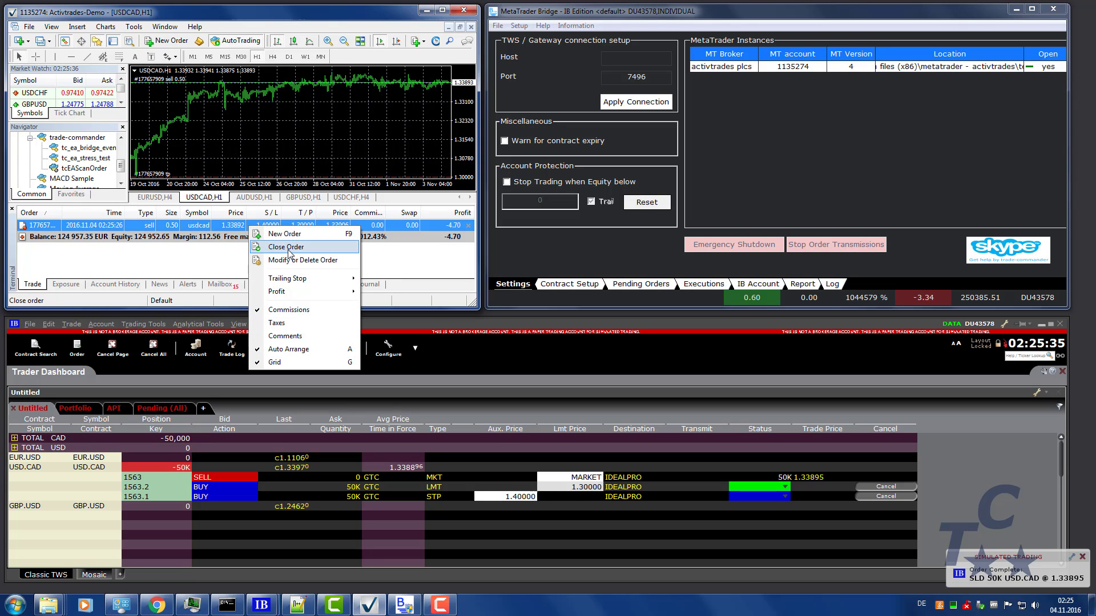
pyautogui.click(284, 247)
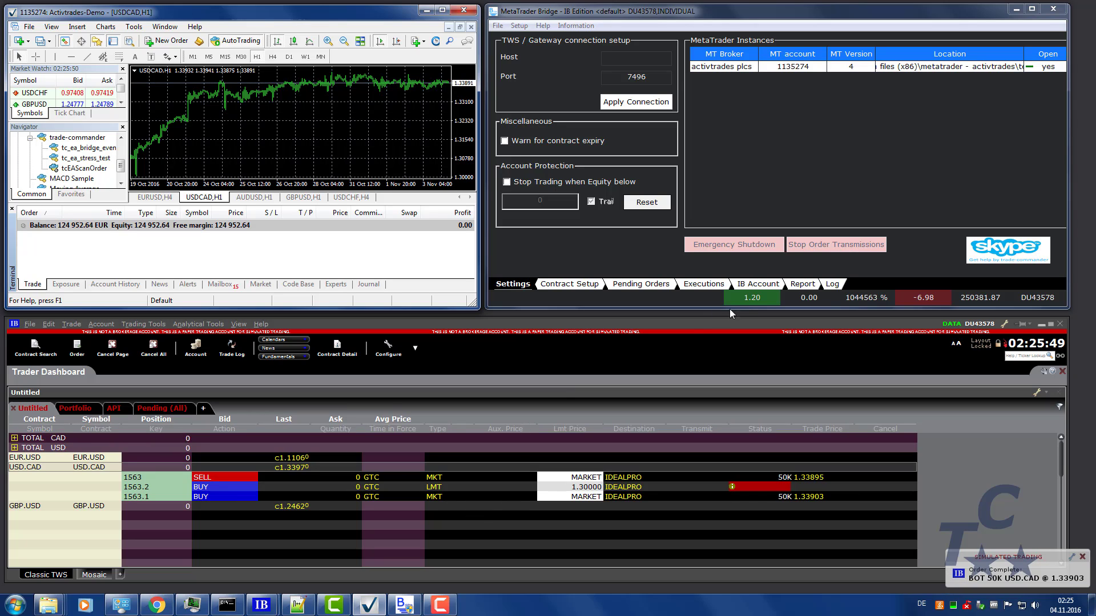
pyautogui.click(758, 284)
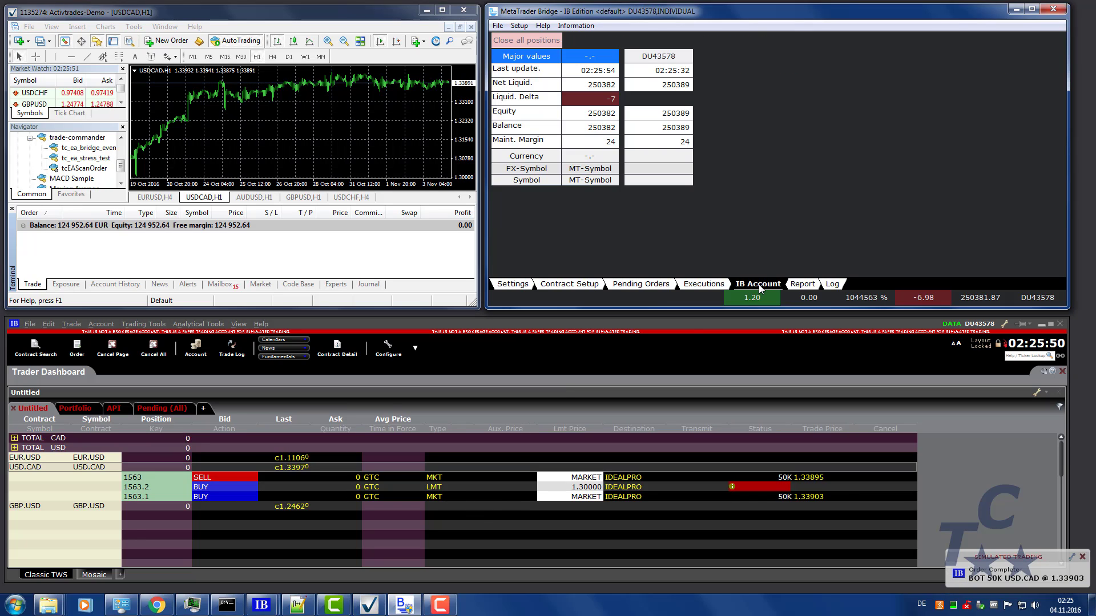
pyautogui.click(510, 285)
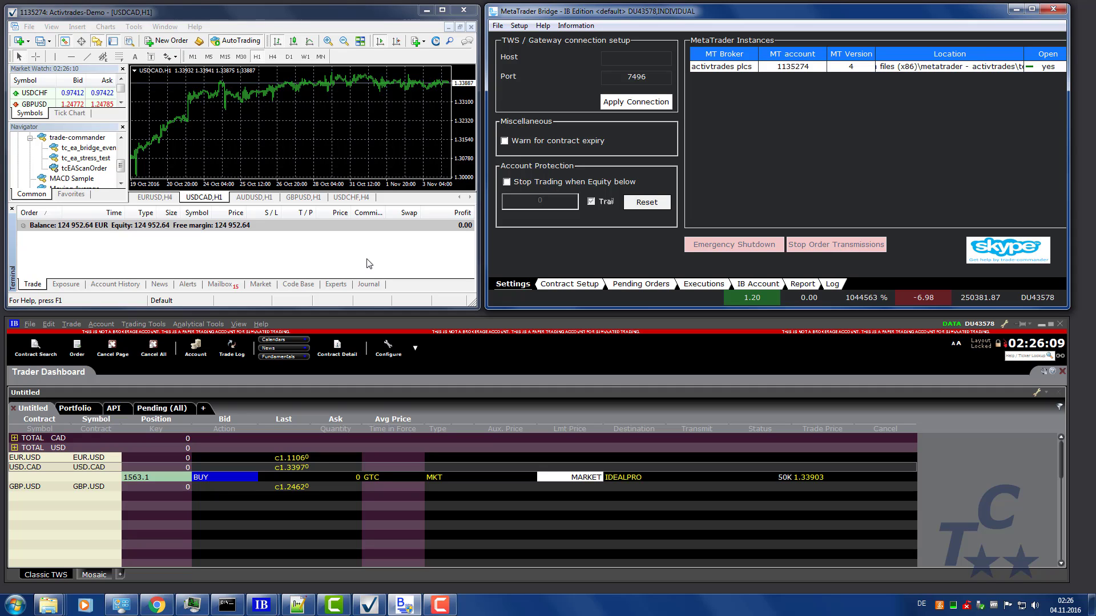
# In Contract Setup, open the EUR.USD contract and append 00 to its size per lot
pyautogui.click(554, 287)
pyautogui.click(587, 207)
pyautogui.scroll(1, 632, 228)
pyautogui.scroll(6, 633, 228)
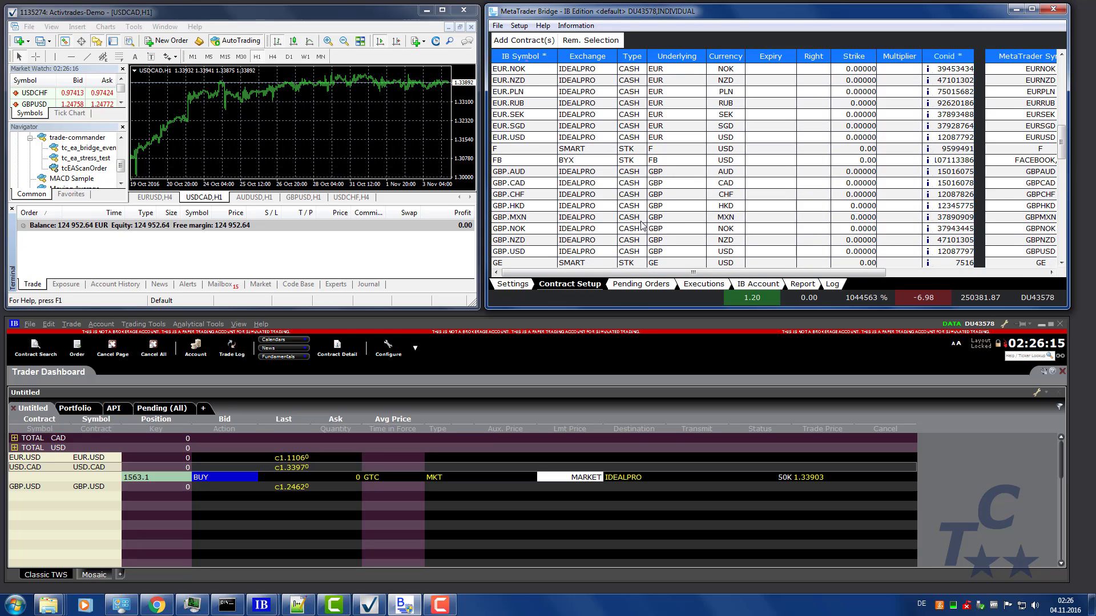
pyautogui.doubleClick(567, 239)
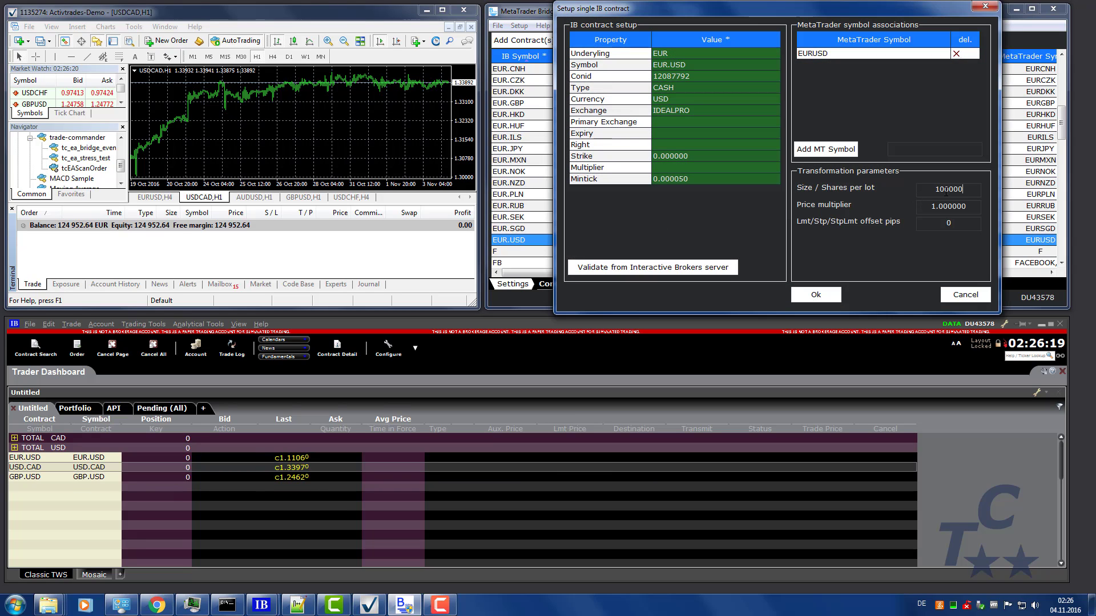
pyautogui.moveTo(964, 189); pyautogui.dragTo(917, 193)
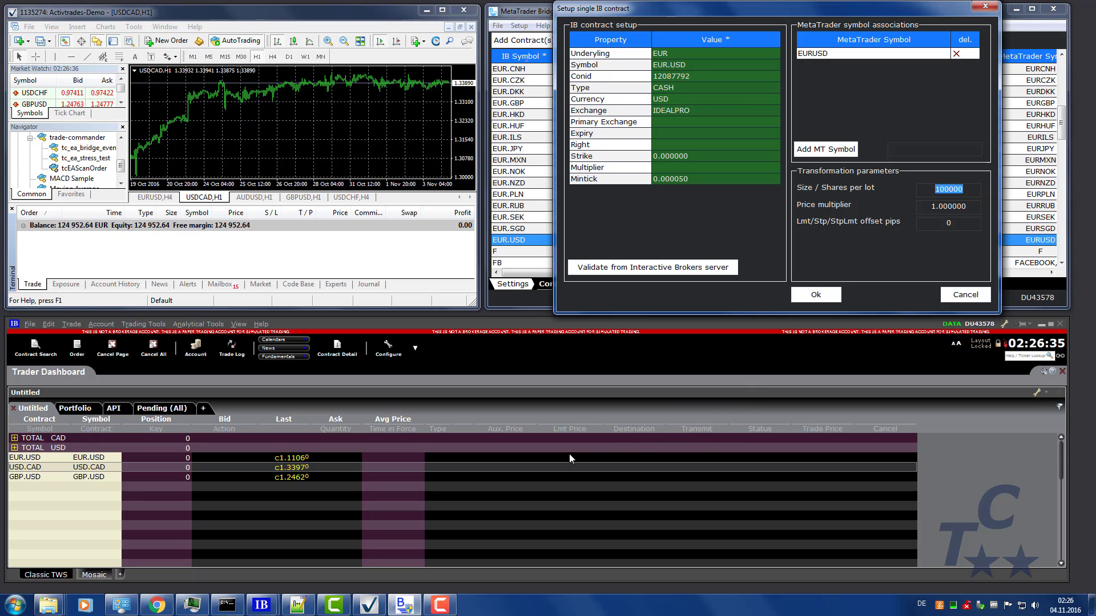
pyautogui.click(967, 190)
pyautogui.write('00')
# Confirm the new EUR.USD lot size, then place a 0.01-lot USDCAD buy limit at 1.32210
pyautogui.click(807, 295)
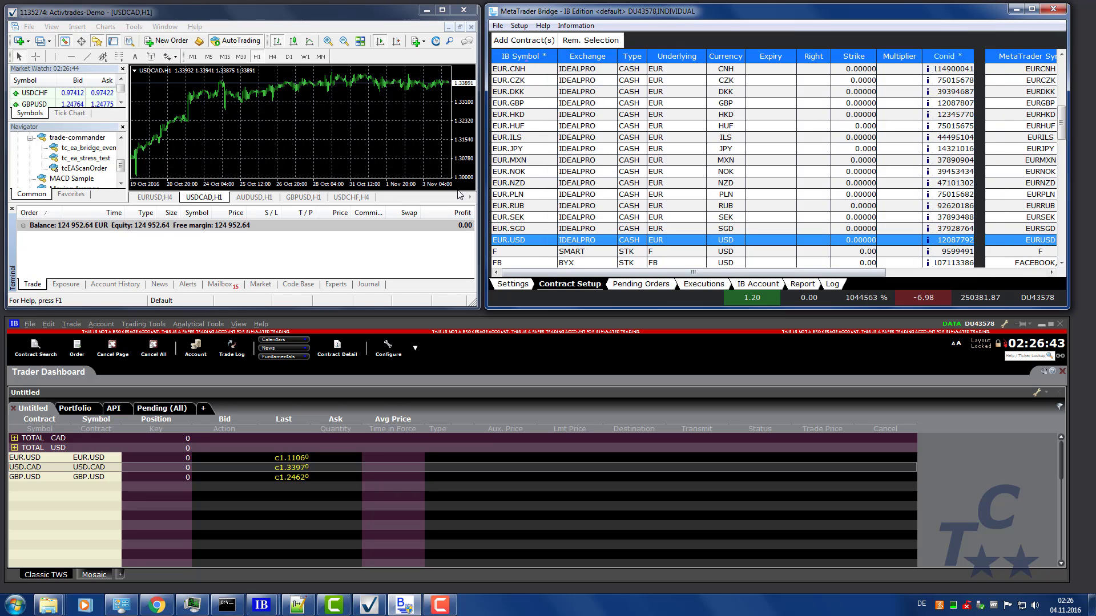
pyautogui.rightClick(390, 123)
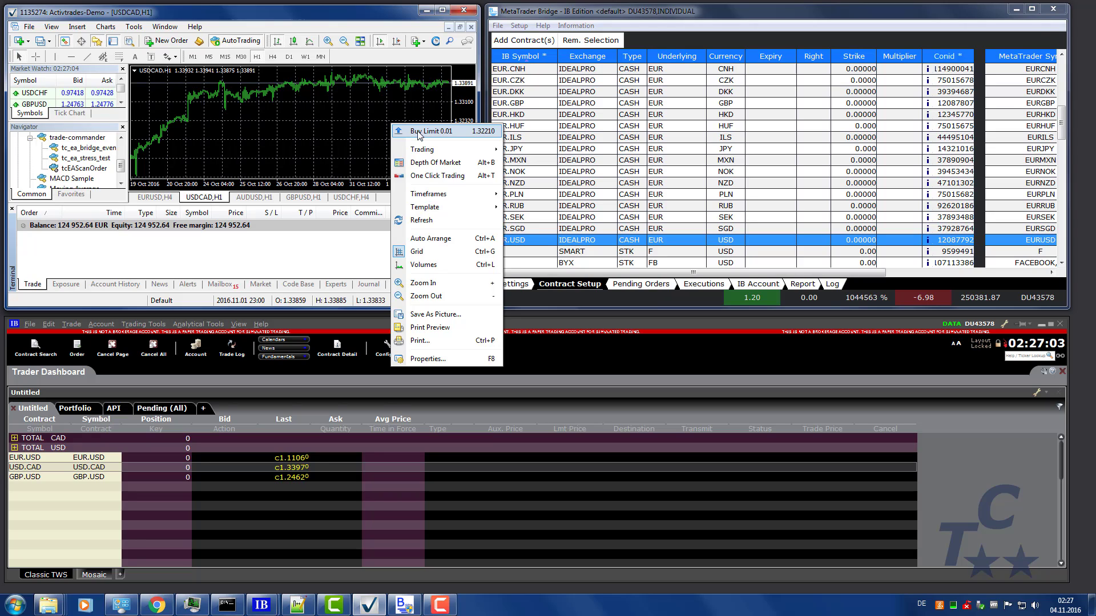
pyautogui.click(419, 132)
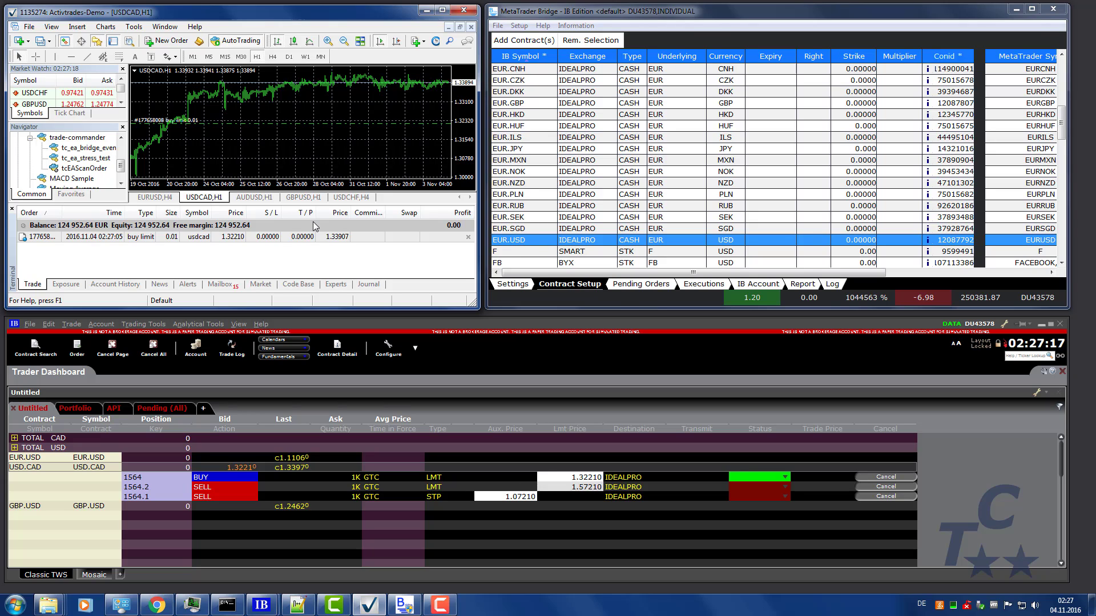
# Place a 0.01-lot EURUSD buy limit at 1.09154 from the EURUSD H4 chart
pyautogui.click(157, 198)
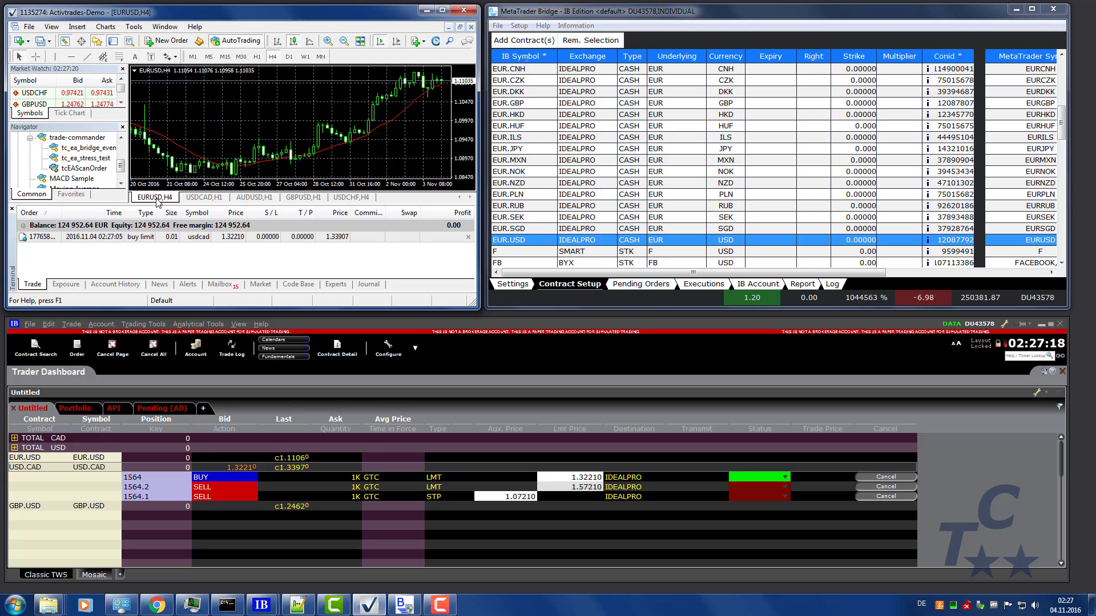
pyautogui.rightClick(378, 151)
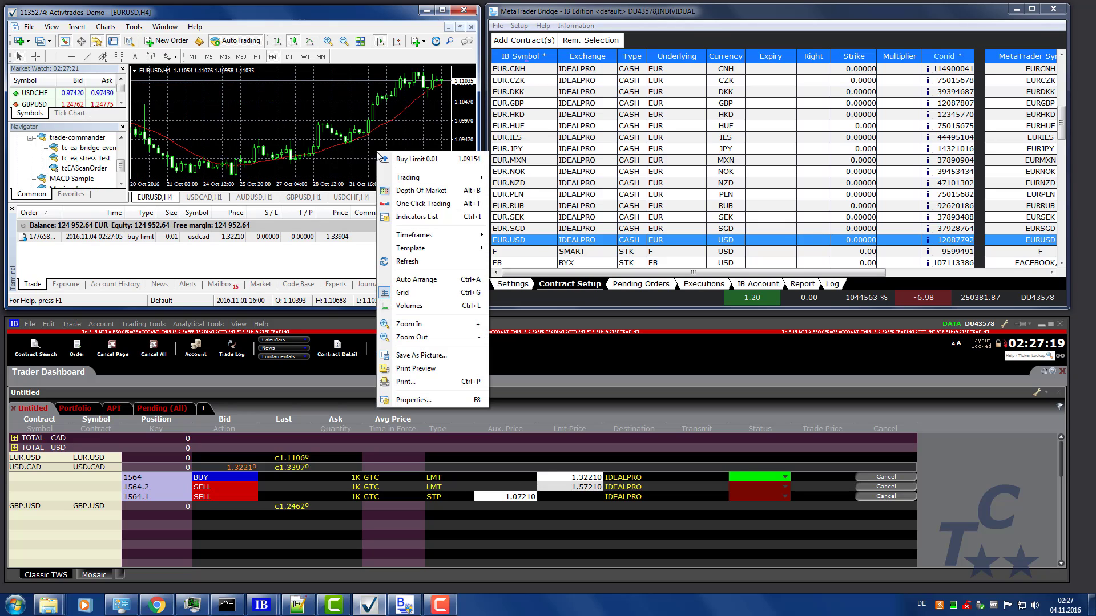
pyautogui.click(407, 161)
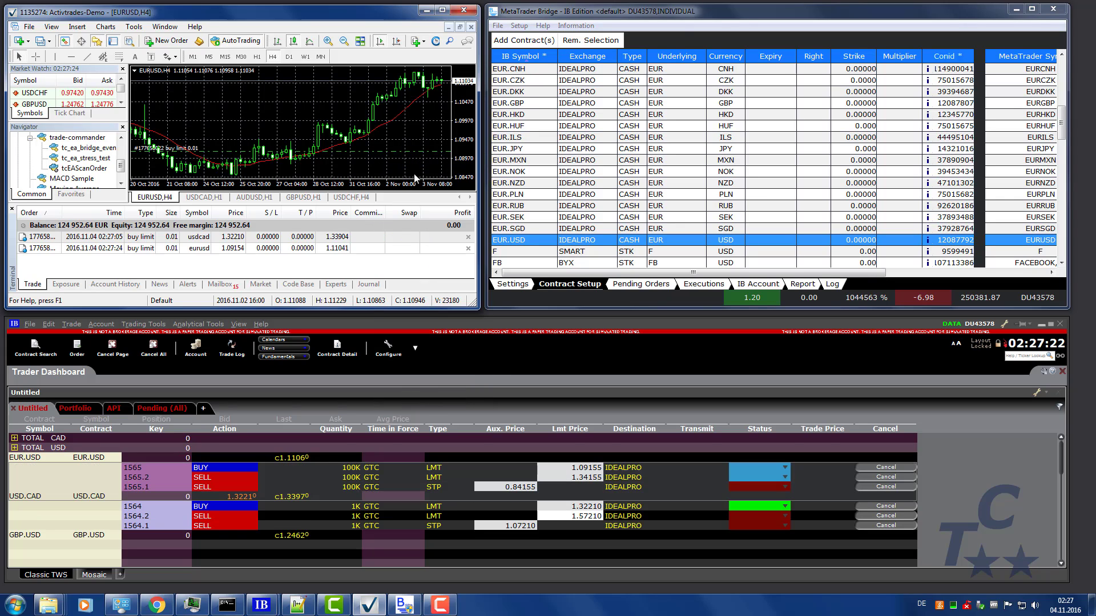